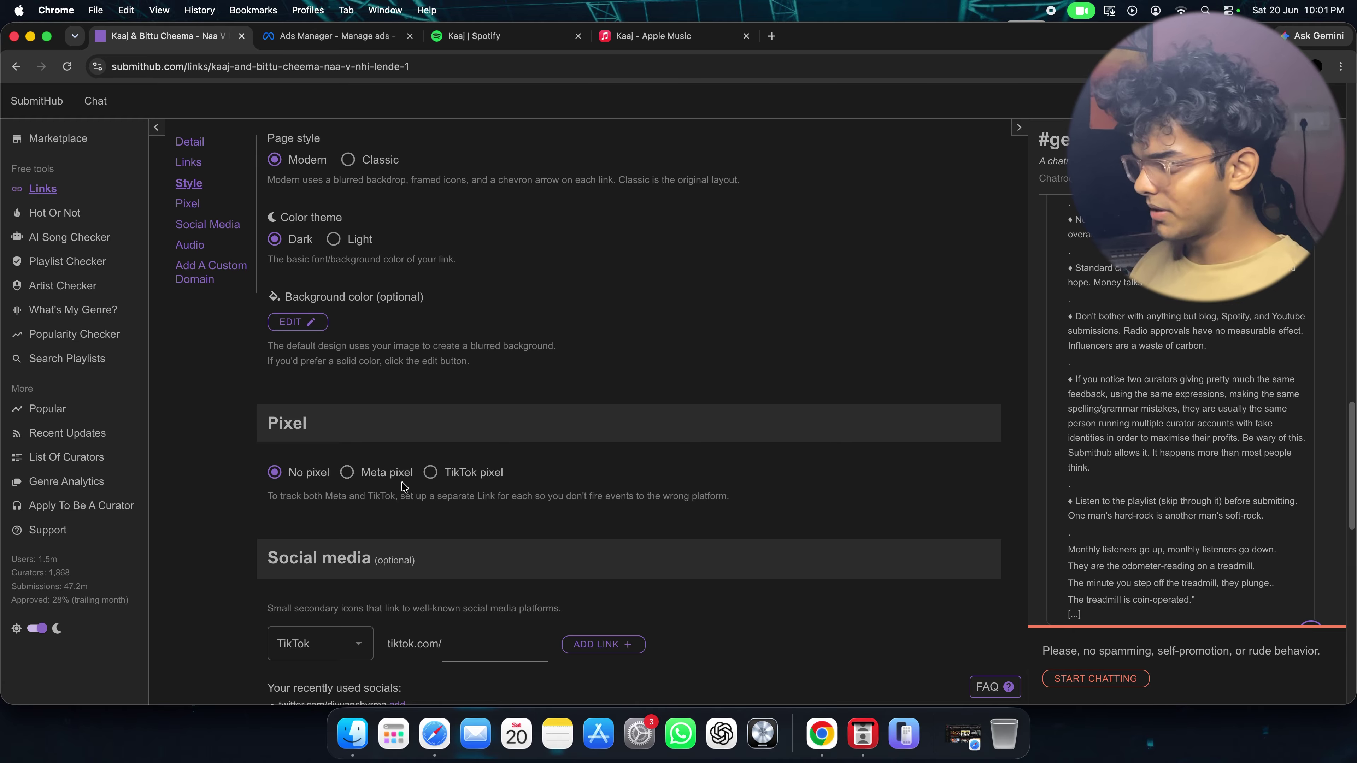
Choose Meta pixel as the tracking pixel in the settings of the Kaaj & Bittu Cheema - Naa V Nhi Lende link
scroll(482, 436, up, 15)
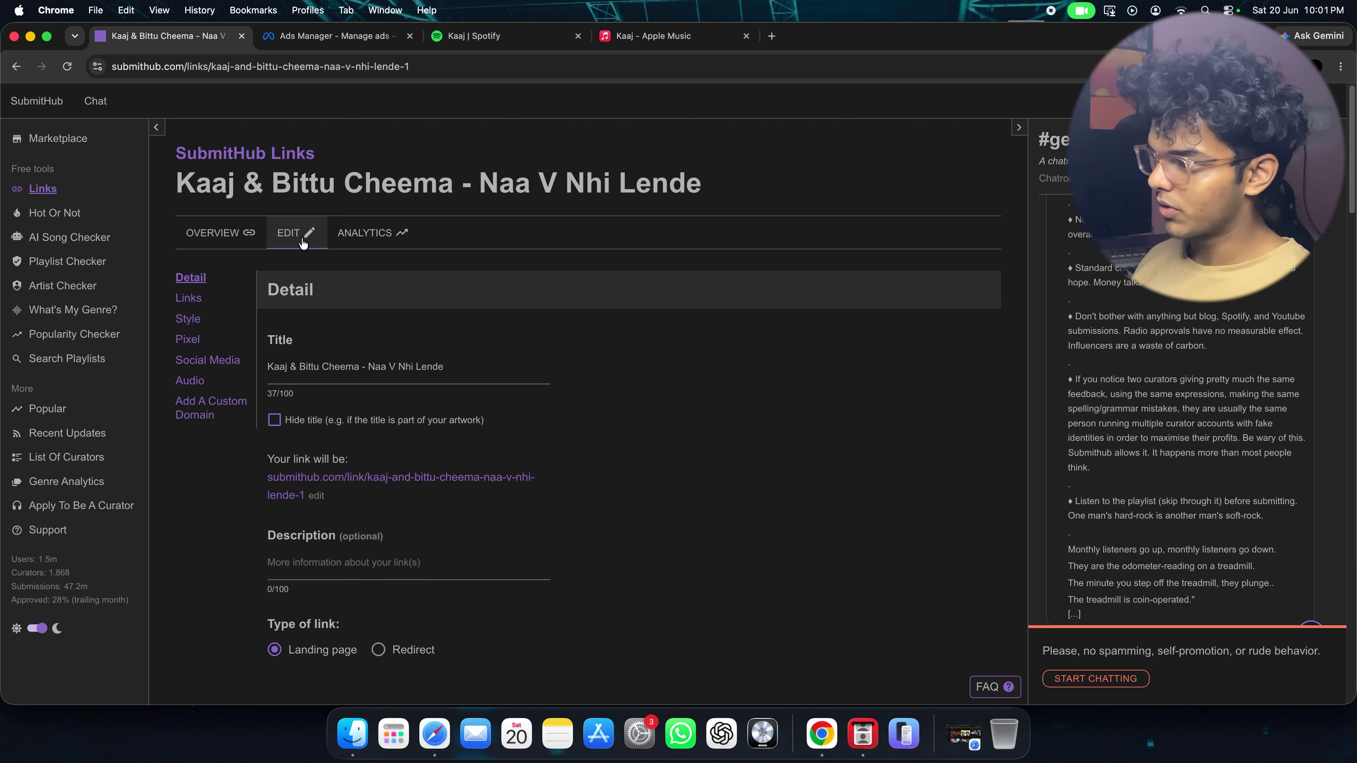
scroll(454, 334, down, 12)
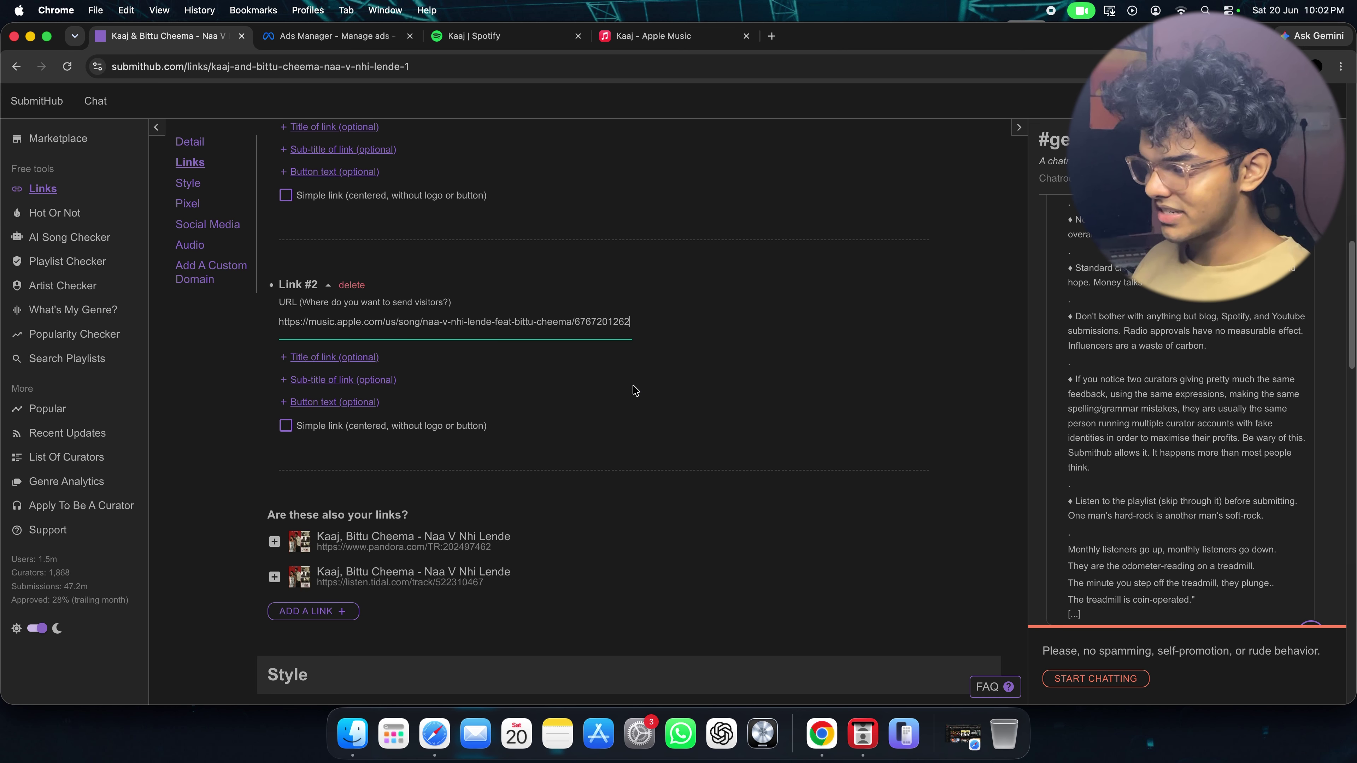
scroll(442, 369, up, 4)
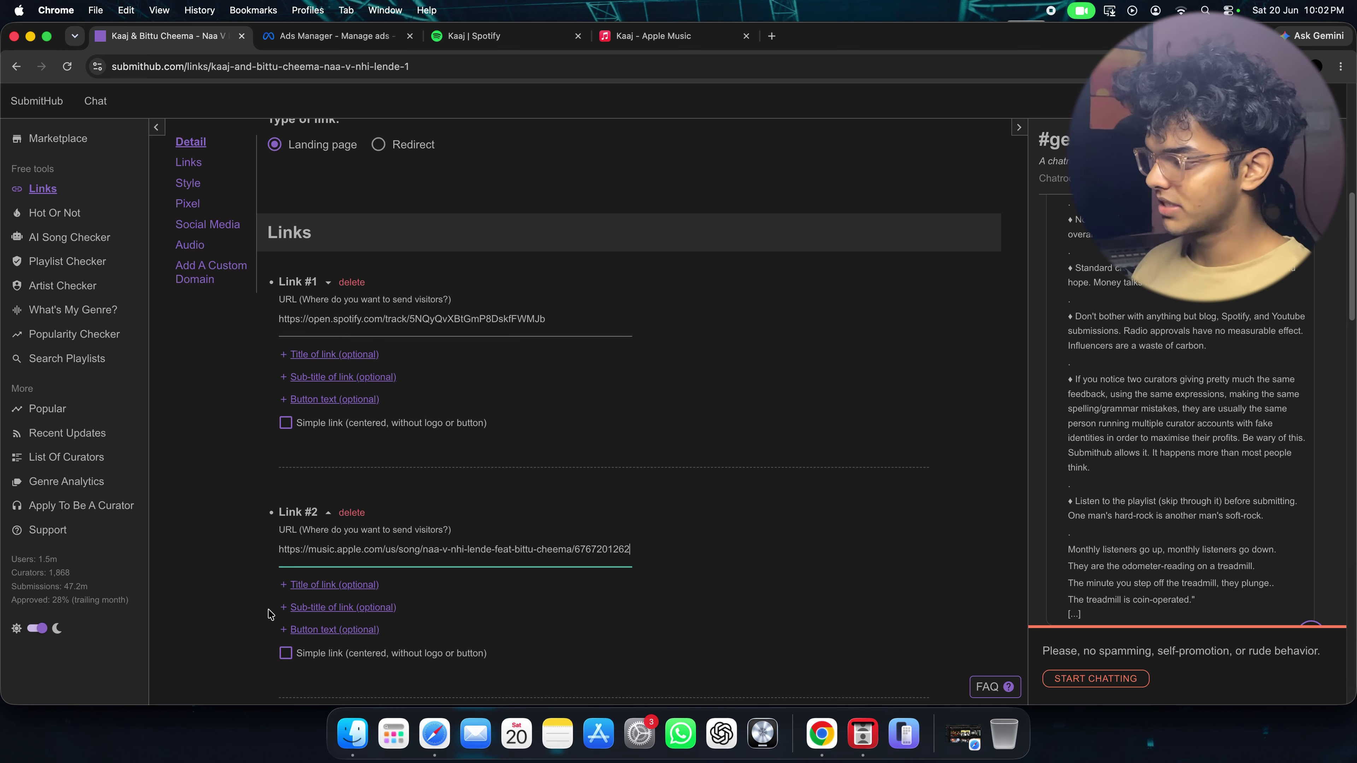
scroll(640, 419, down, 10)
scroll(639, 420, down, 5)
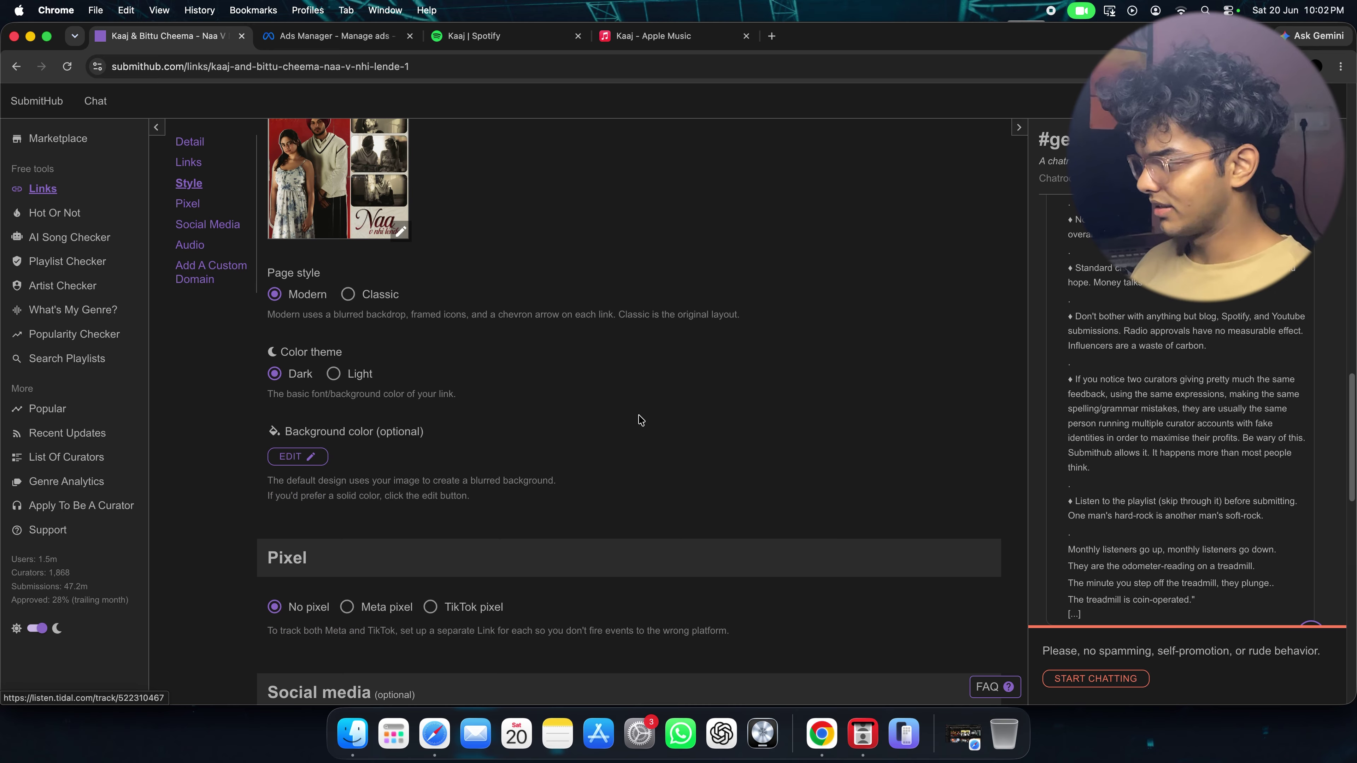
click(387, 603)
scroll(595, 519, down, 4)
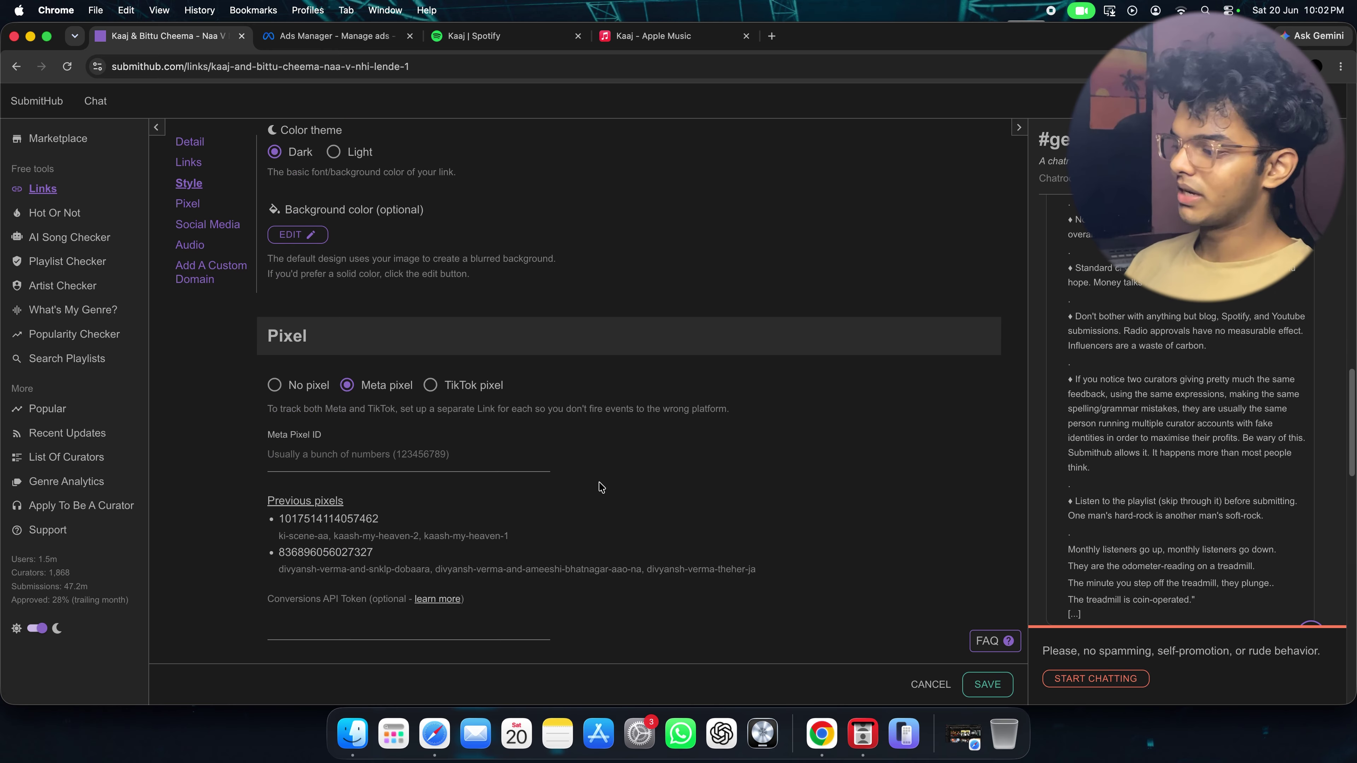
Switch to Meta Ads Manager and open Events Manager
click(308, 38)
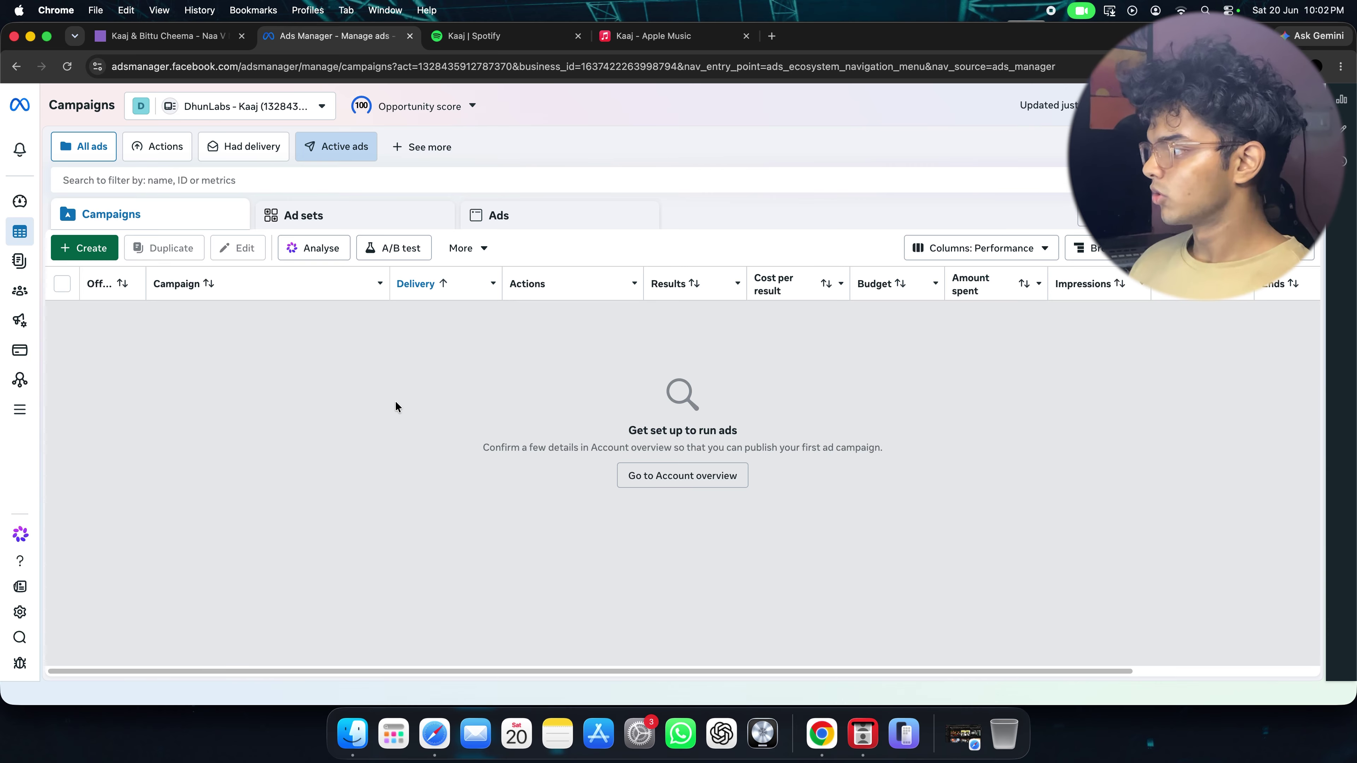
click(43, 409)
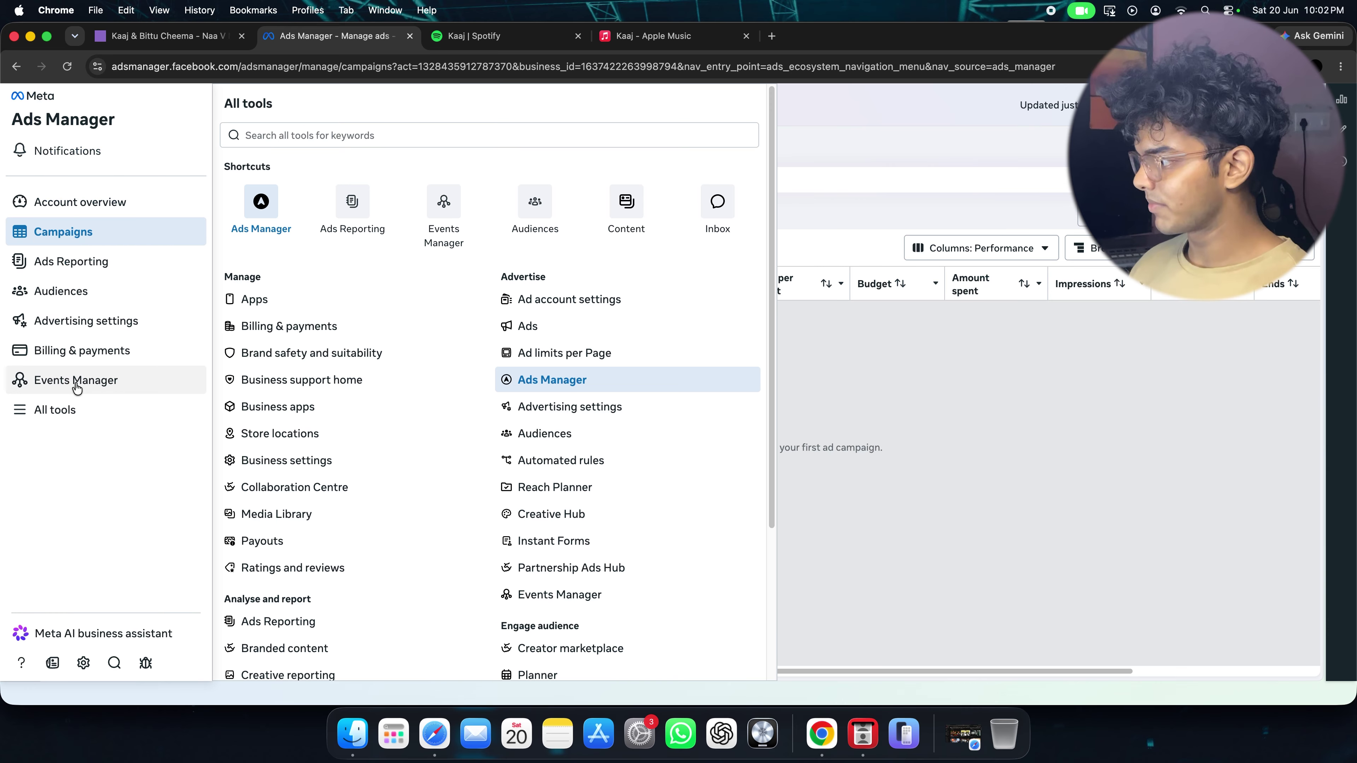
click(77, 376)
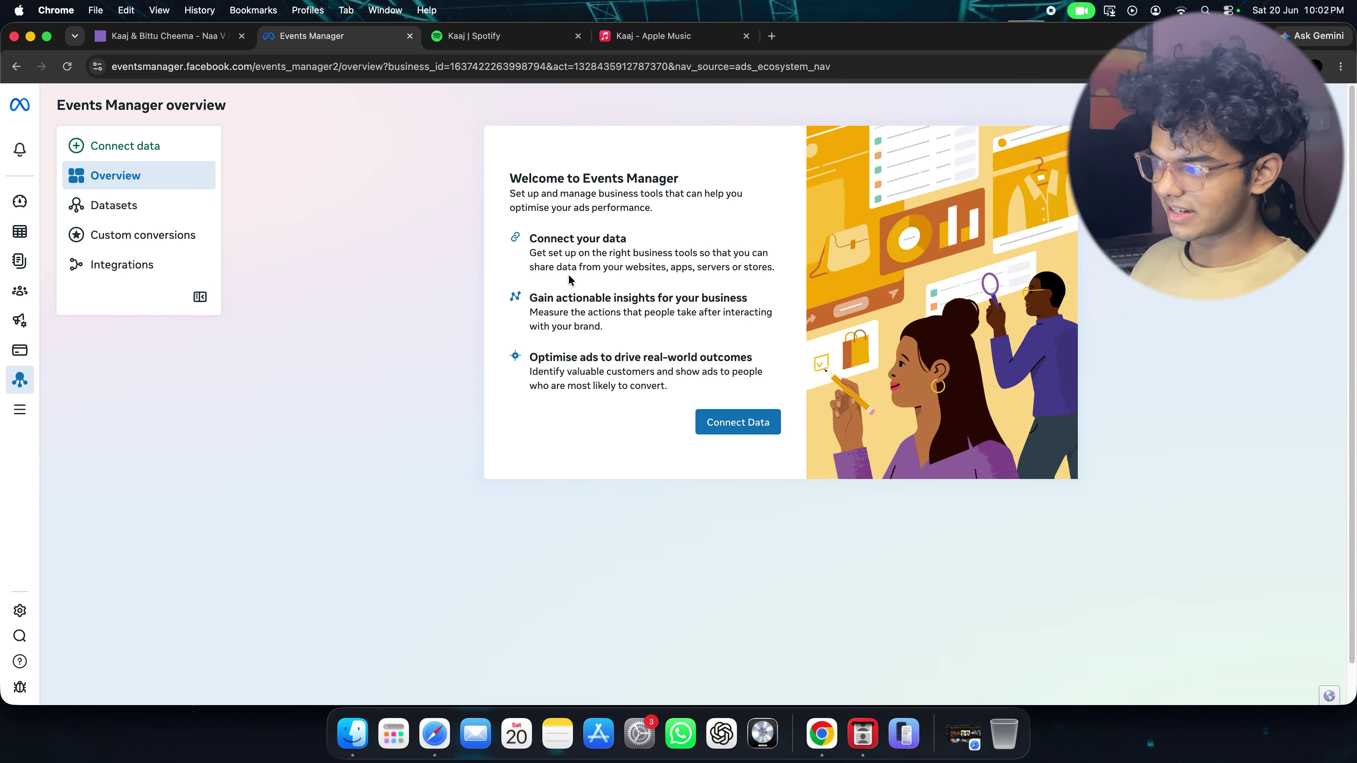
Start connecting a new data source of type Web
click(128, 146)
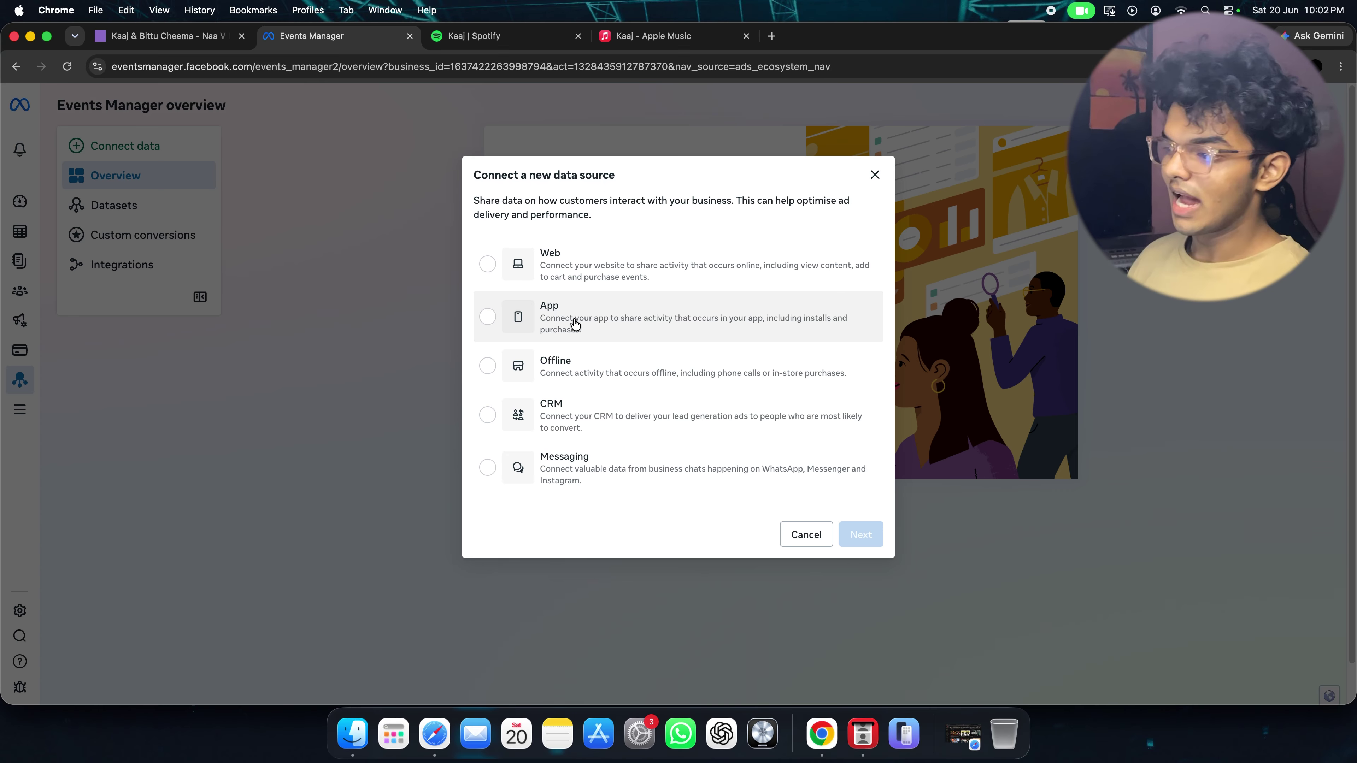
click(585, 282)
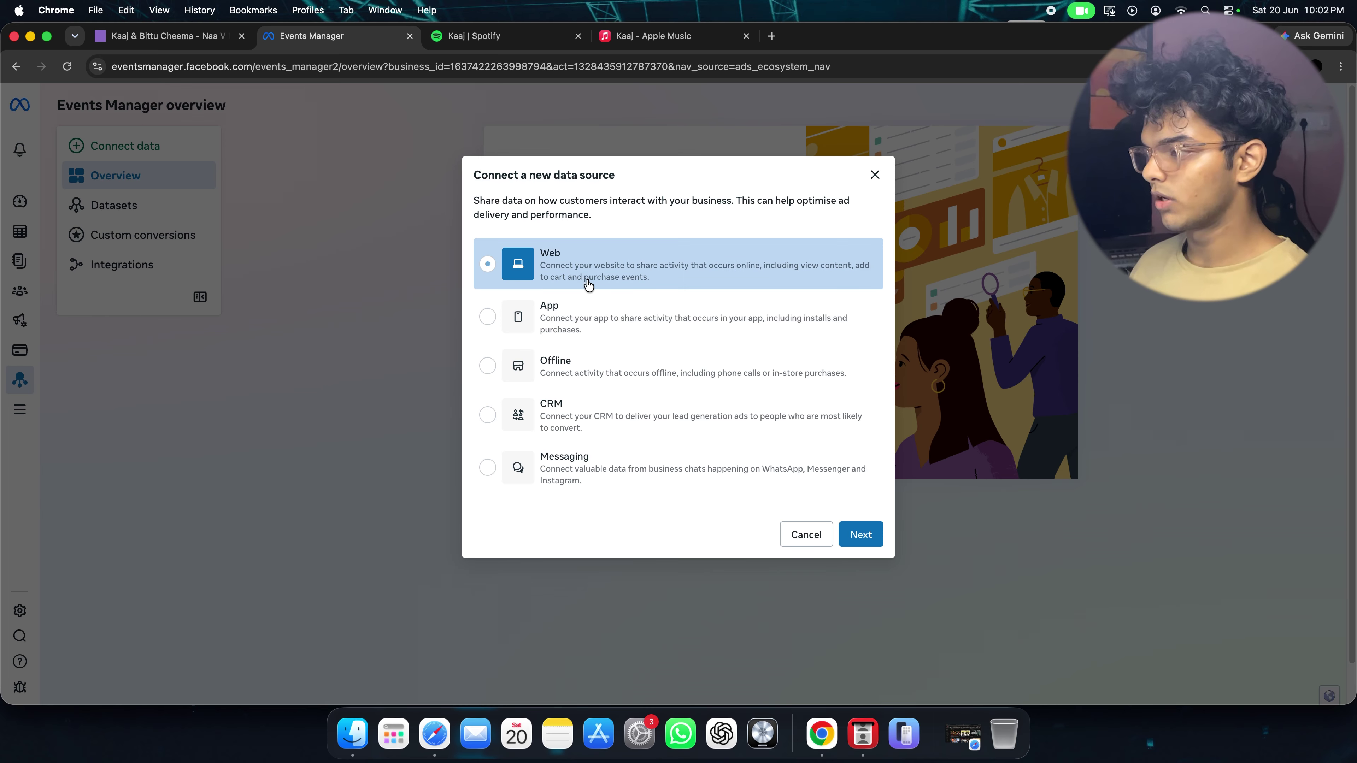
click(859, 534)
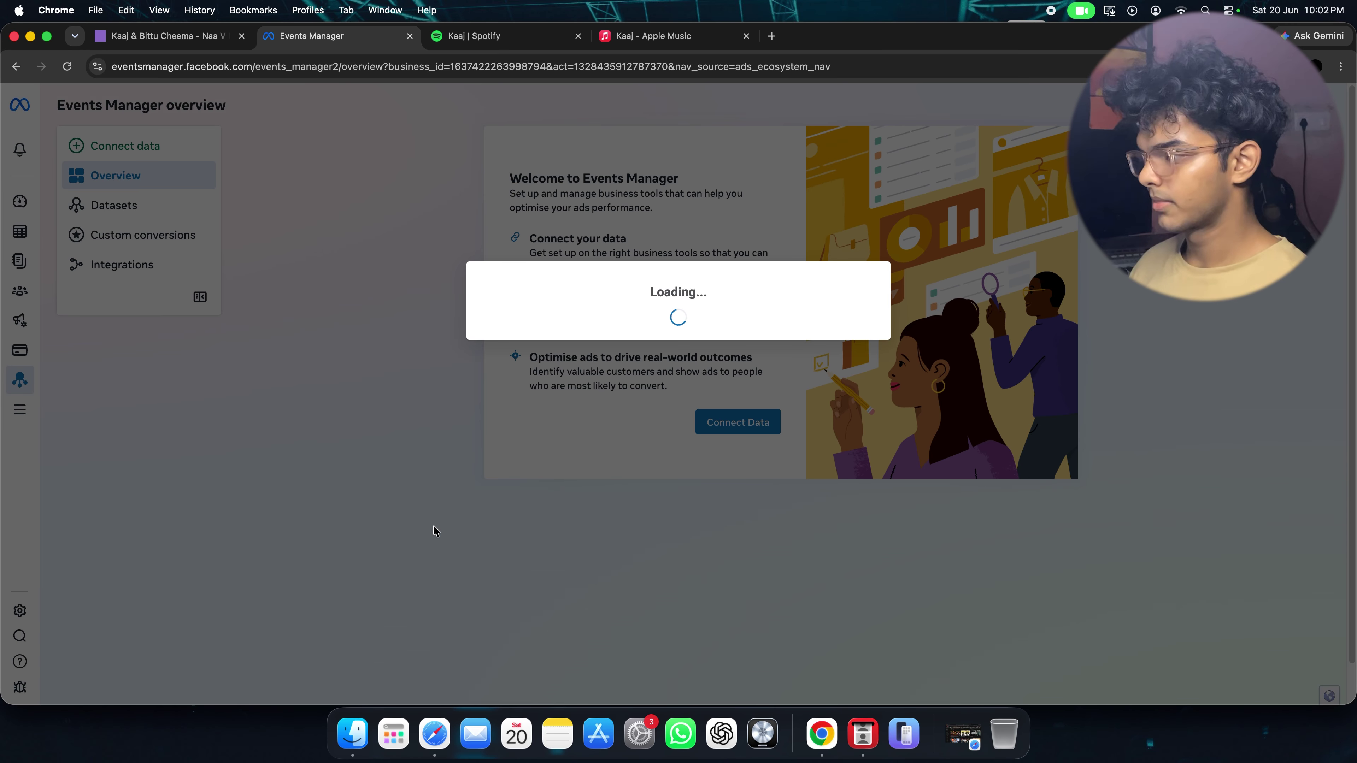
Create a new dataset named "Kaaj - Dhunlabs" without selecting any of the optional categories
click(585, 277)
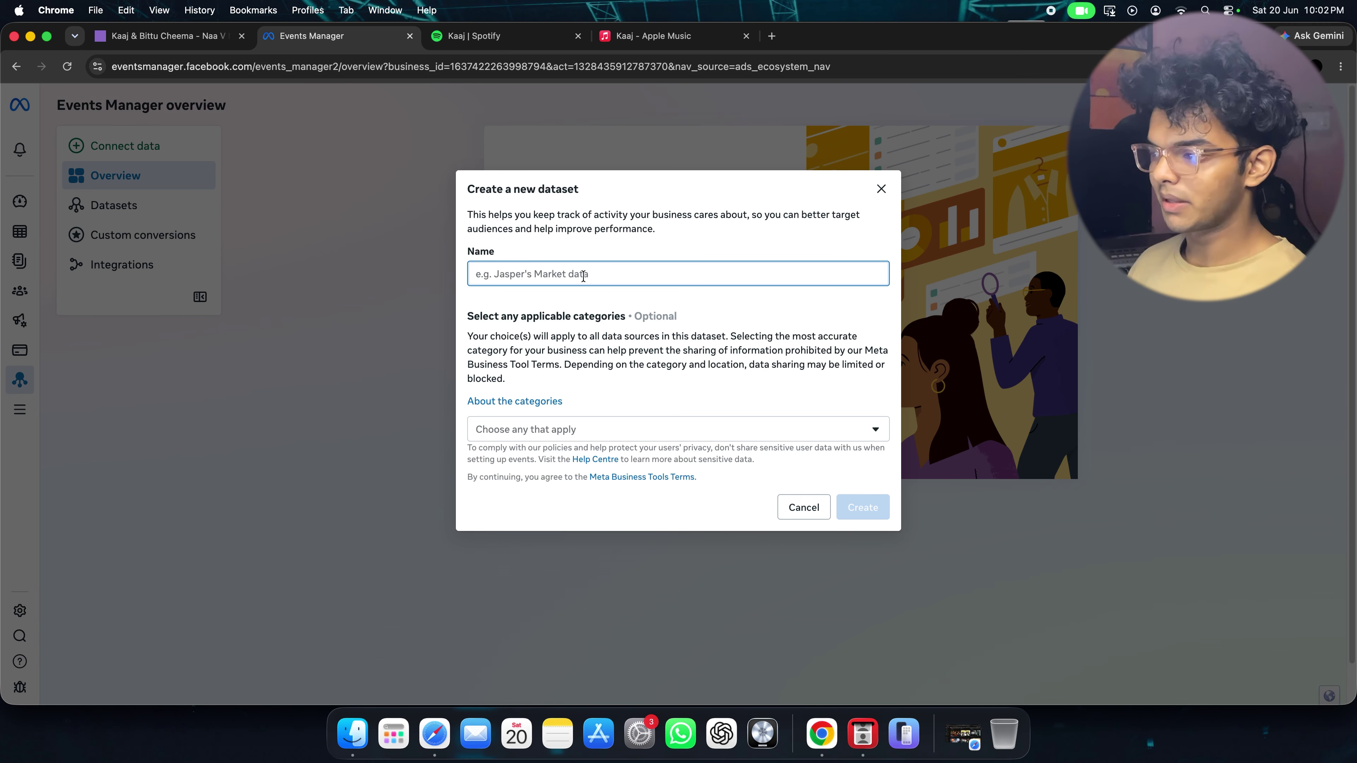
text(Kaaj - Dhunlabs)
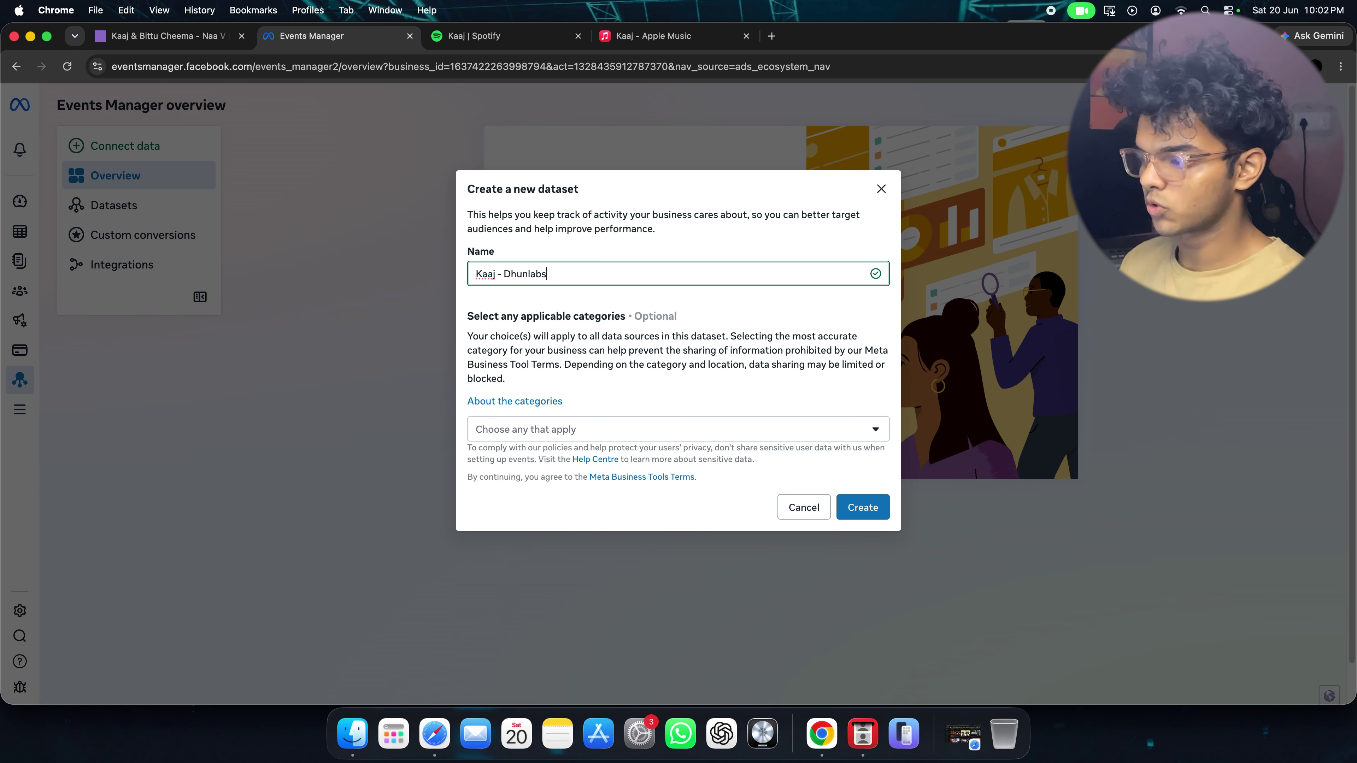
click(569, 430)
scroll(560, 364, down, 5)
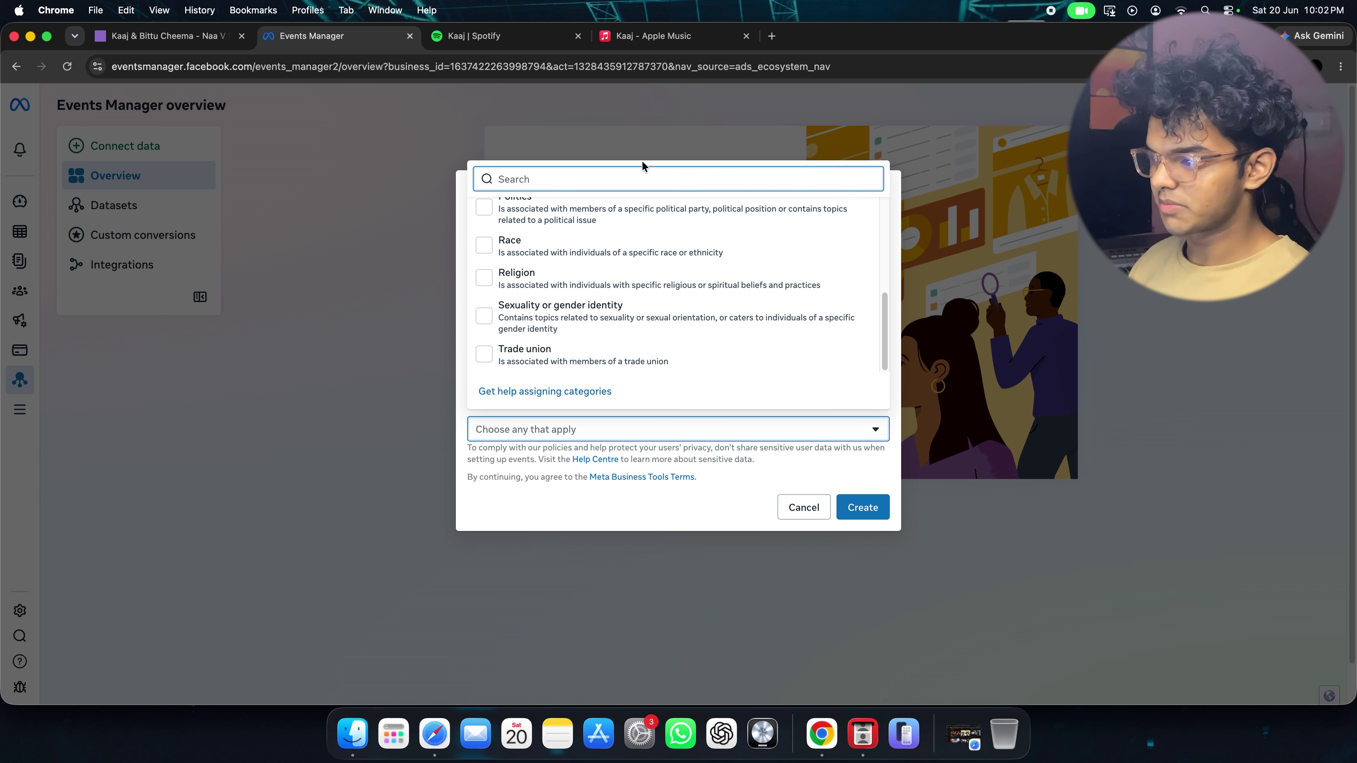
scroll(622, 303, up, 5)
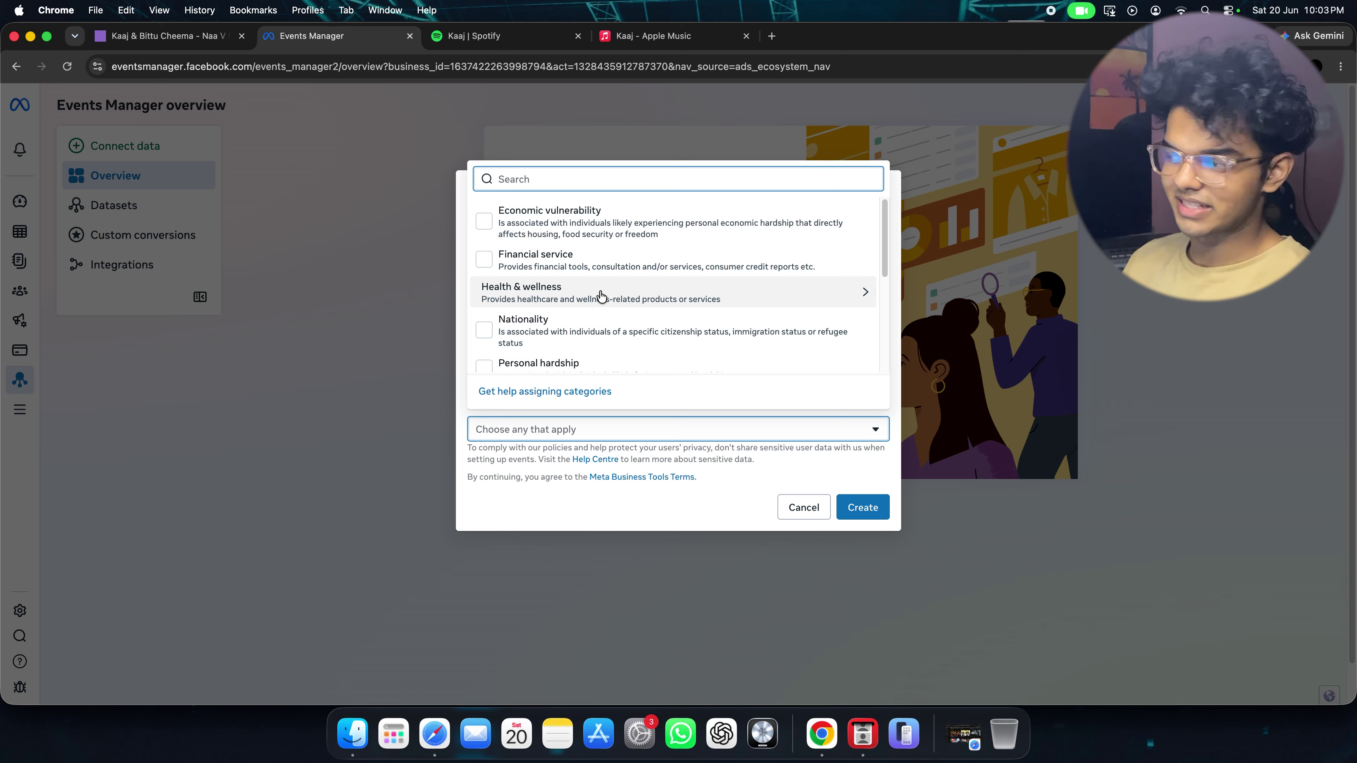
scroll(696, 300, down, 5)
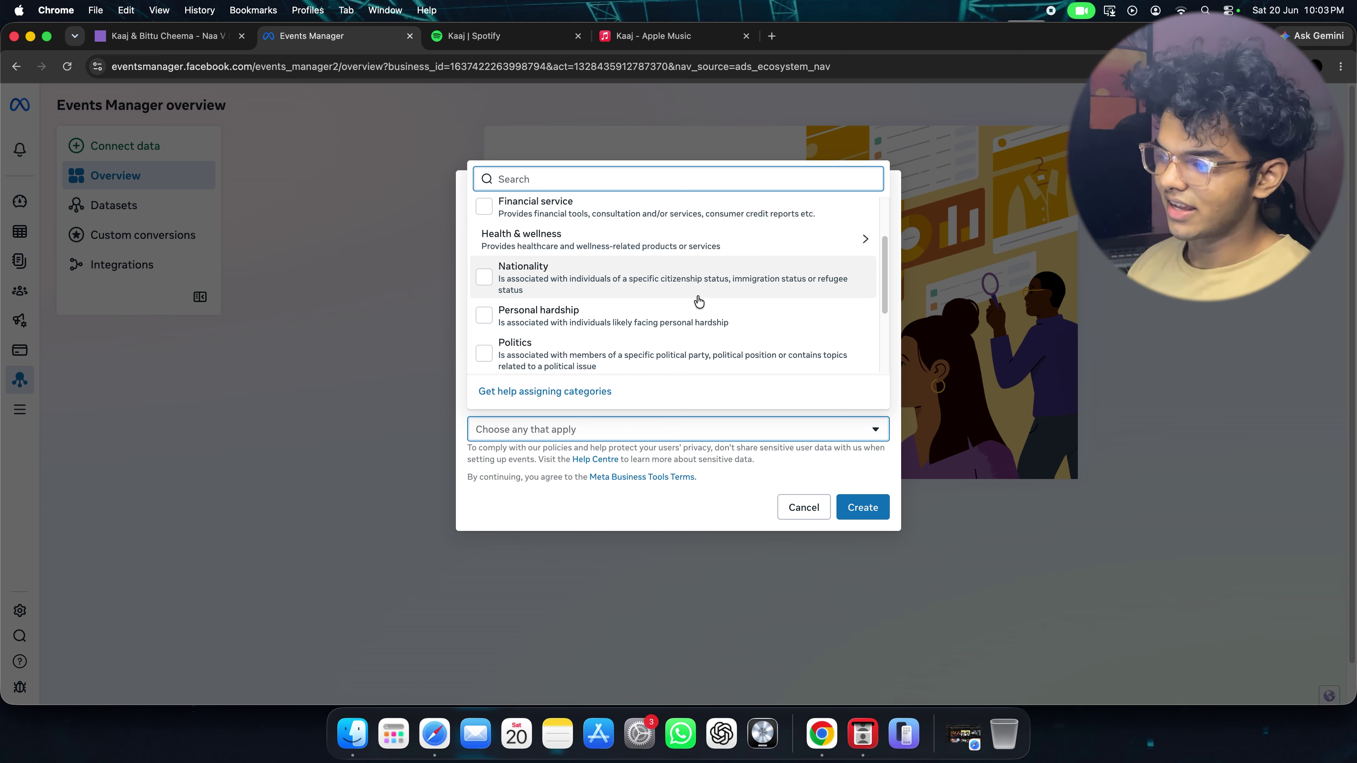
click(719, 471)
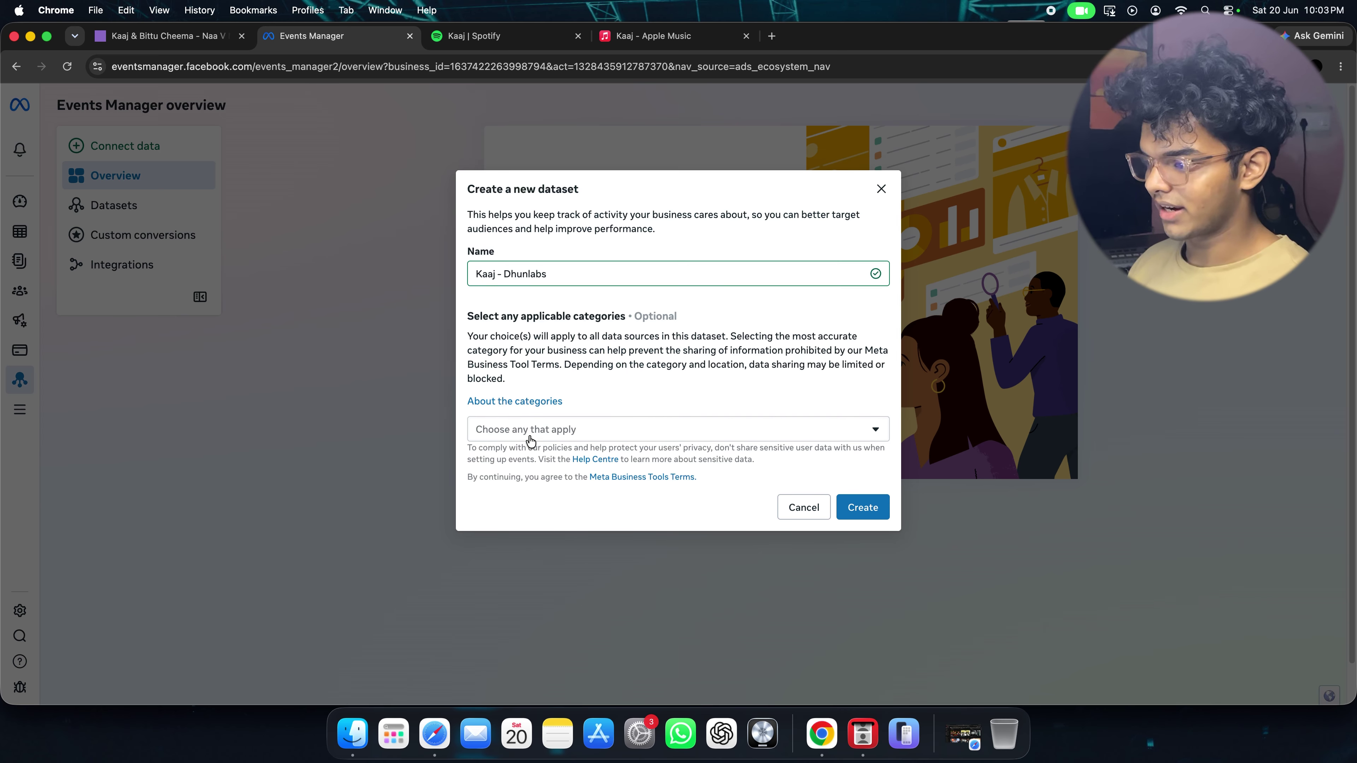
click(855, 507)
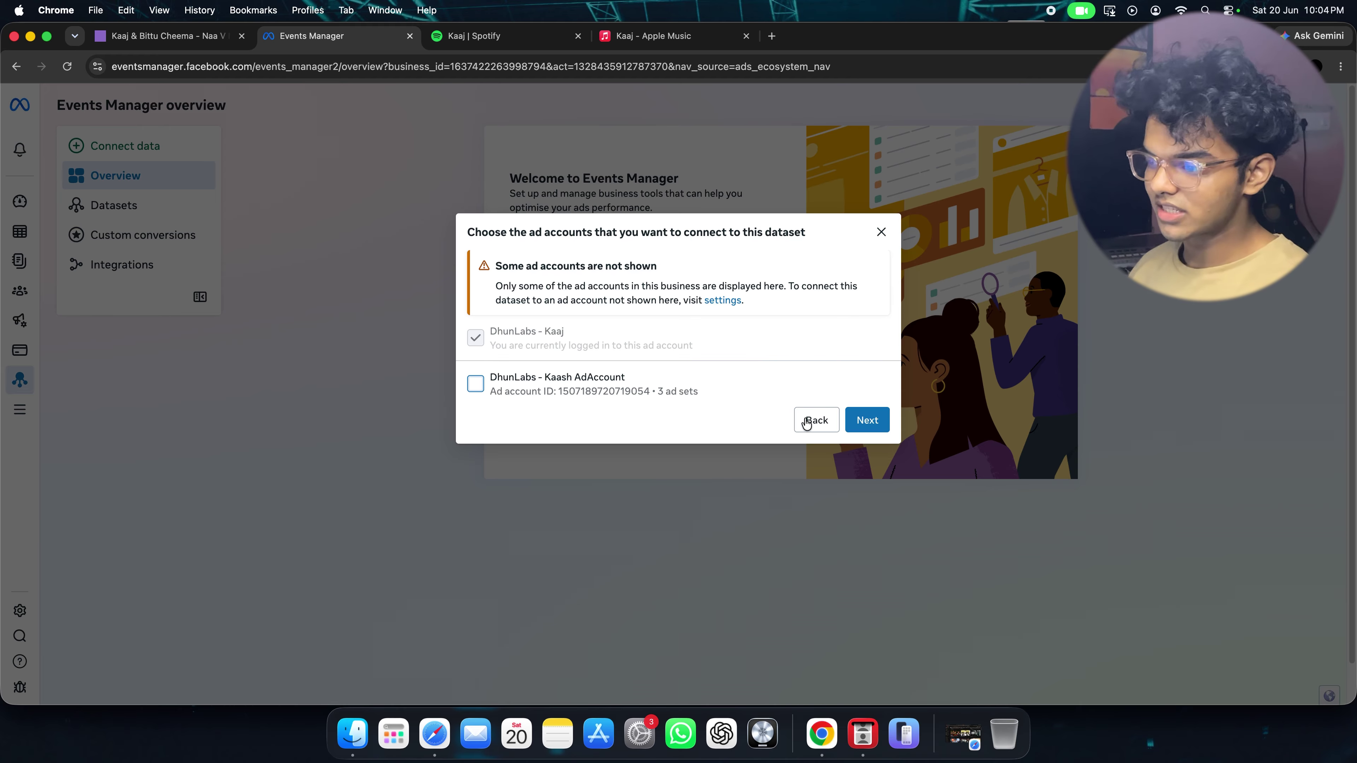
Connect the dataset to the DhunLabs - Kaaj ad account only, and close the Meta pixel setup to return to a refreshed overview
click(860, 420)
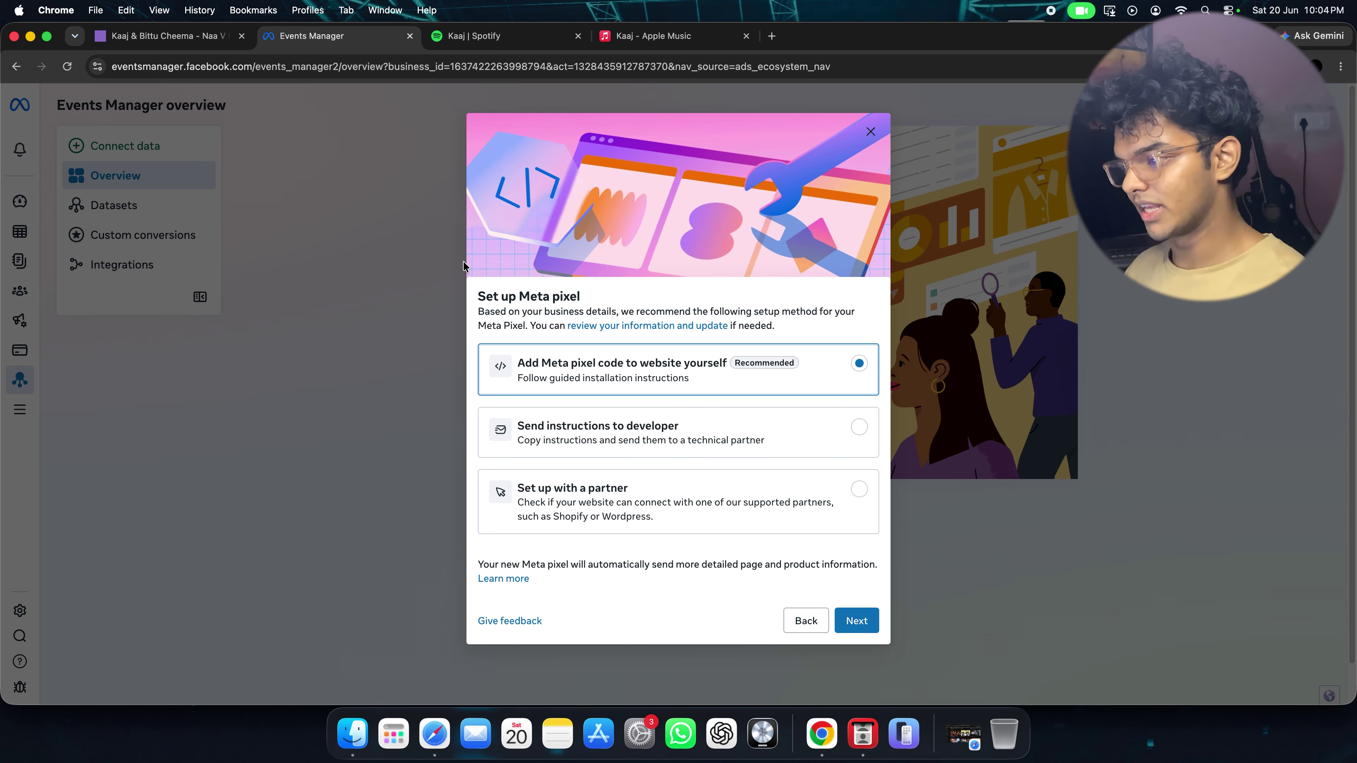
click(871, 132)
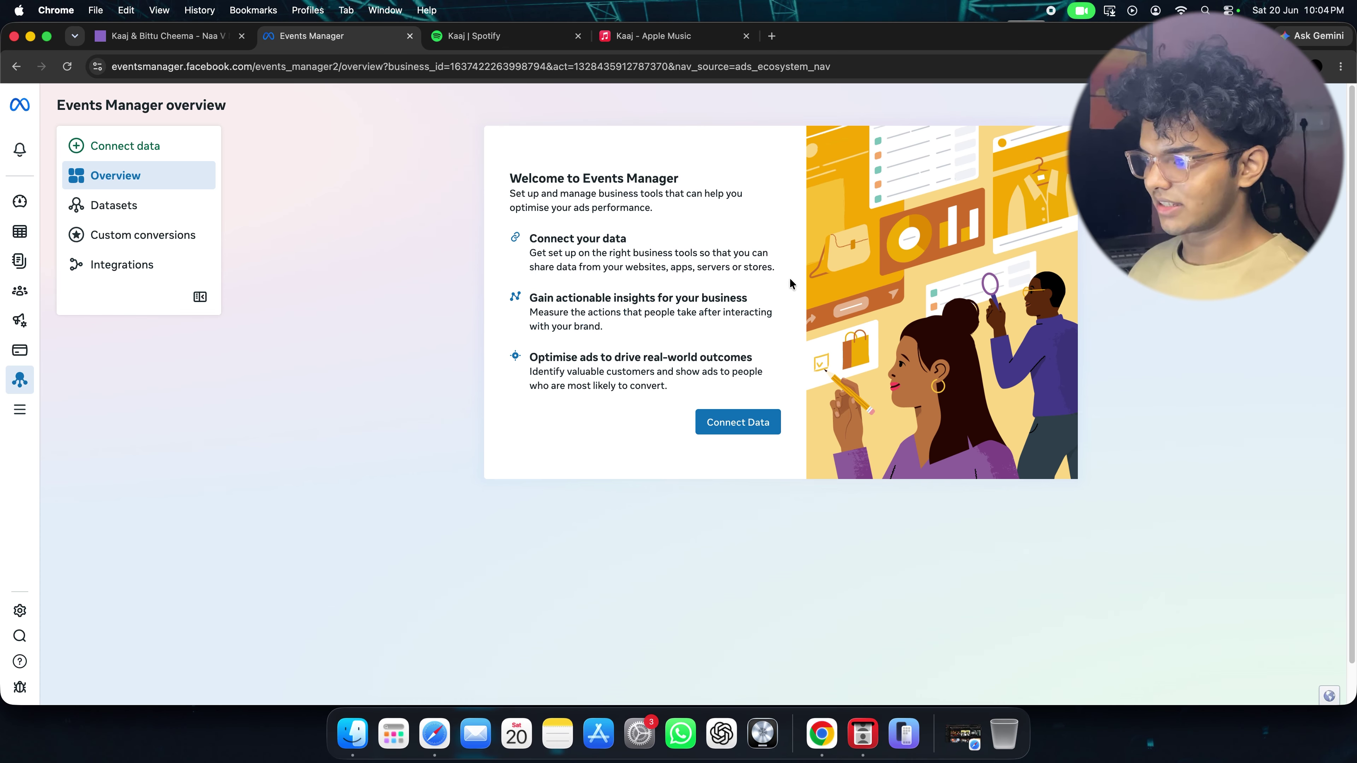
key(super+r)
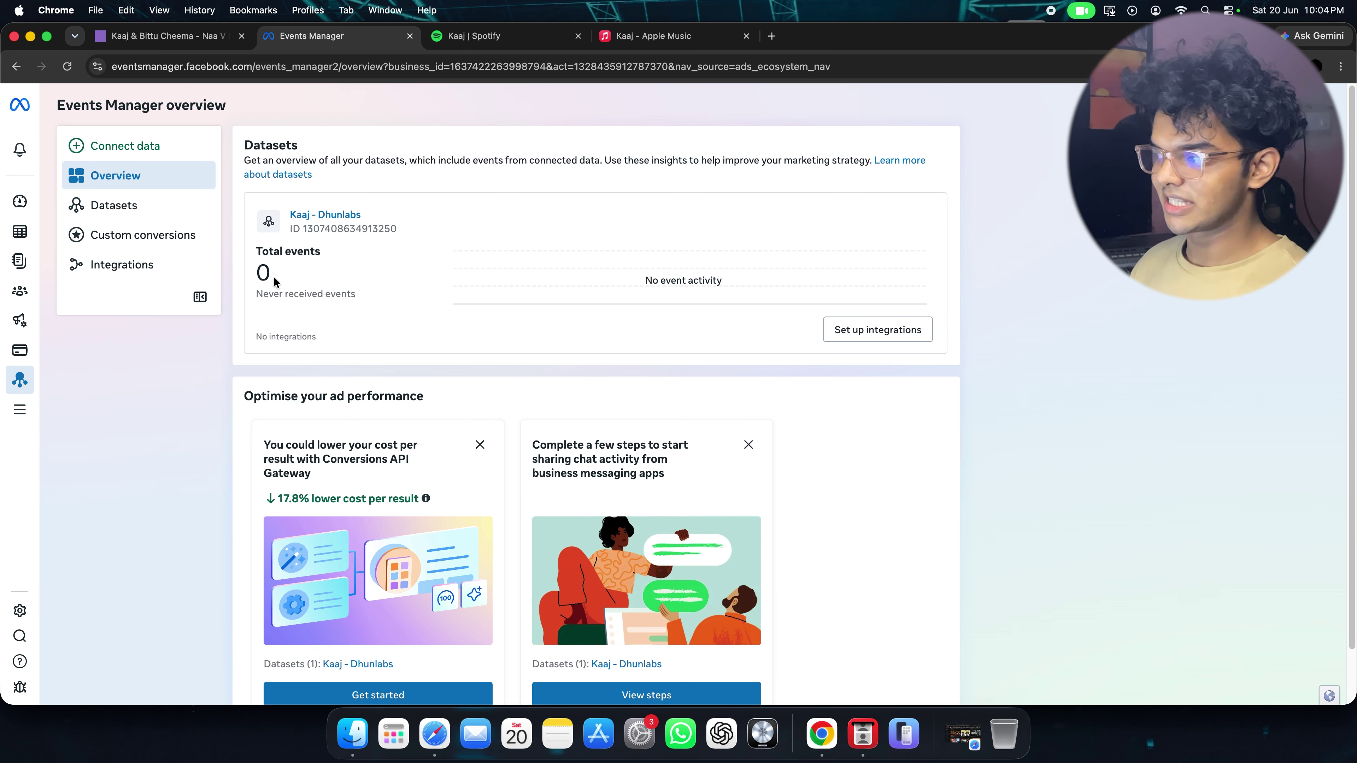
Copy the ID of the Kaaj - Dhunlabs dataset
drag(274, 281, 254, 277)
drag(302, 229, 407, 236)
key(super+c)
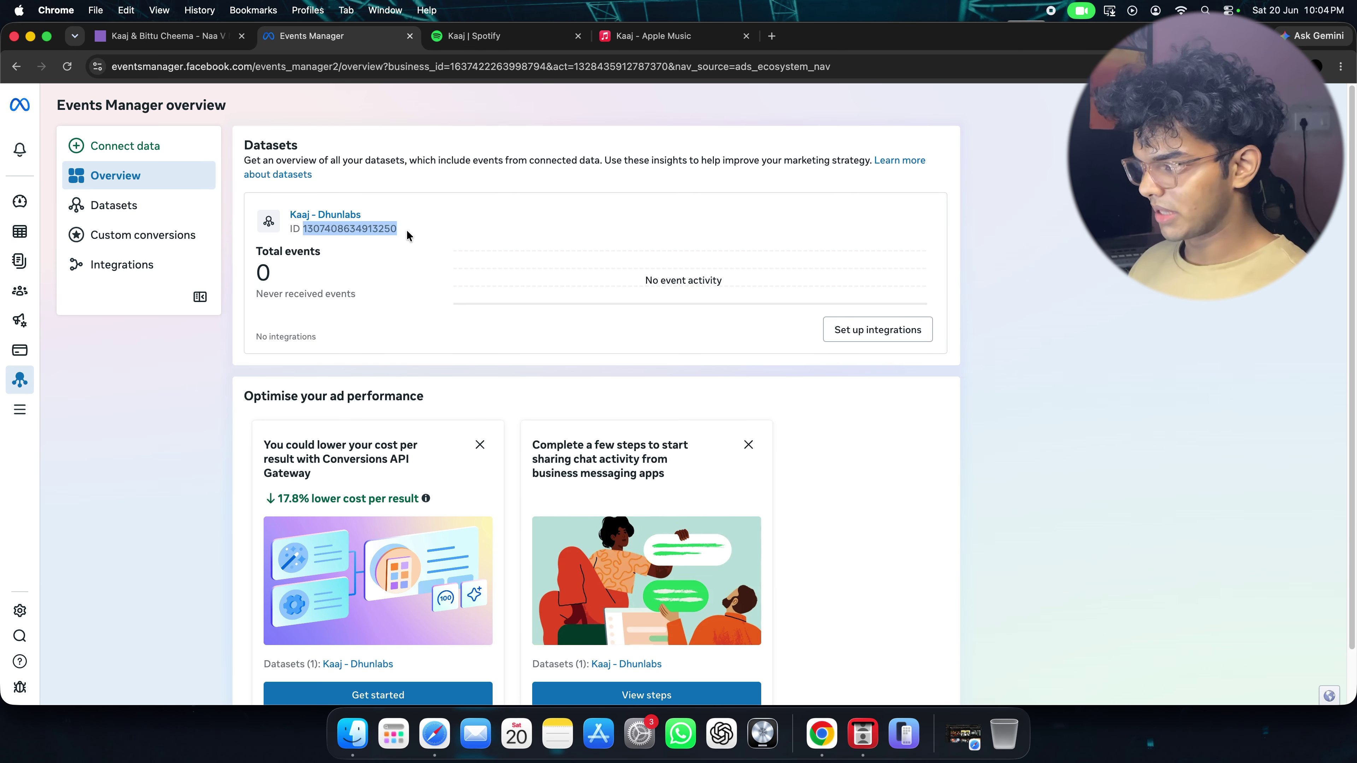
Switch to the SubmitHub link editor, paste the copied dataset ID as the Meta Pixel ID and save the link
click(177, 40)
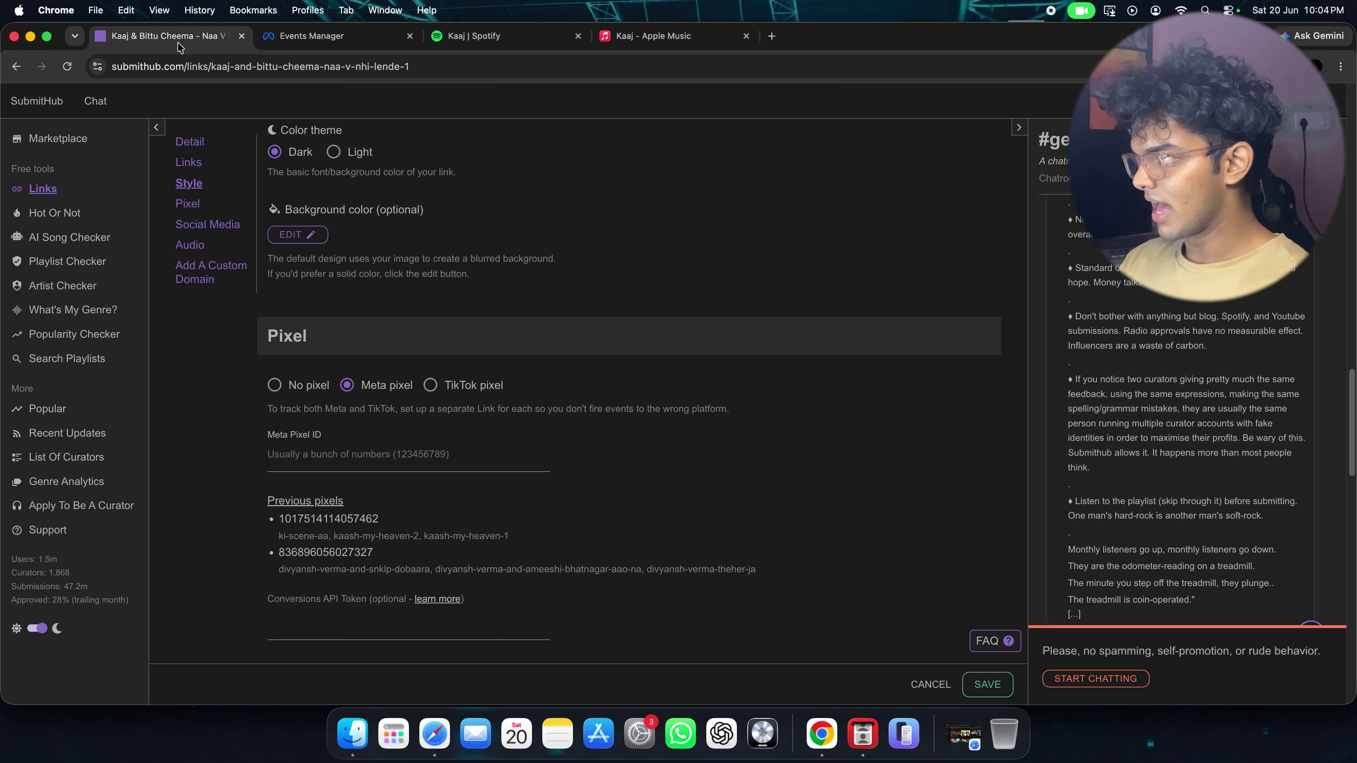
scroll(689, 386, down, 2)
click(322, 368)
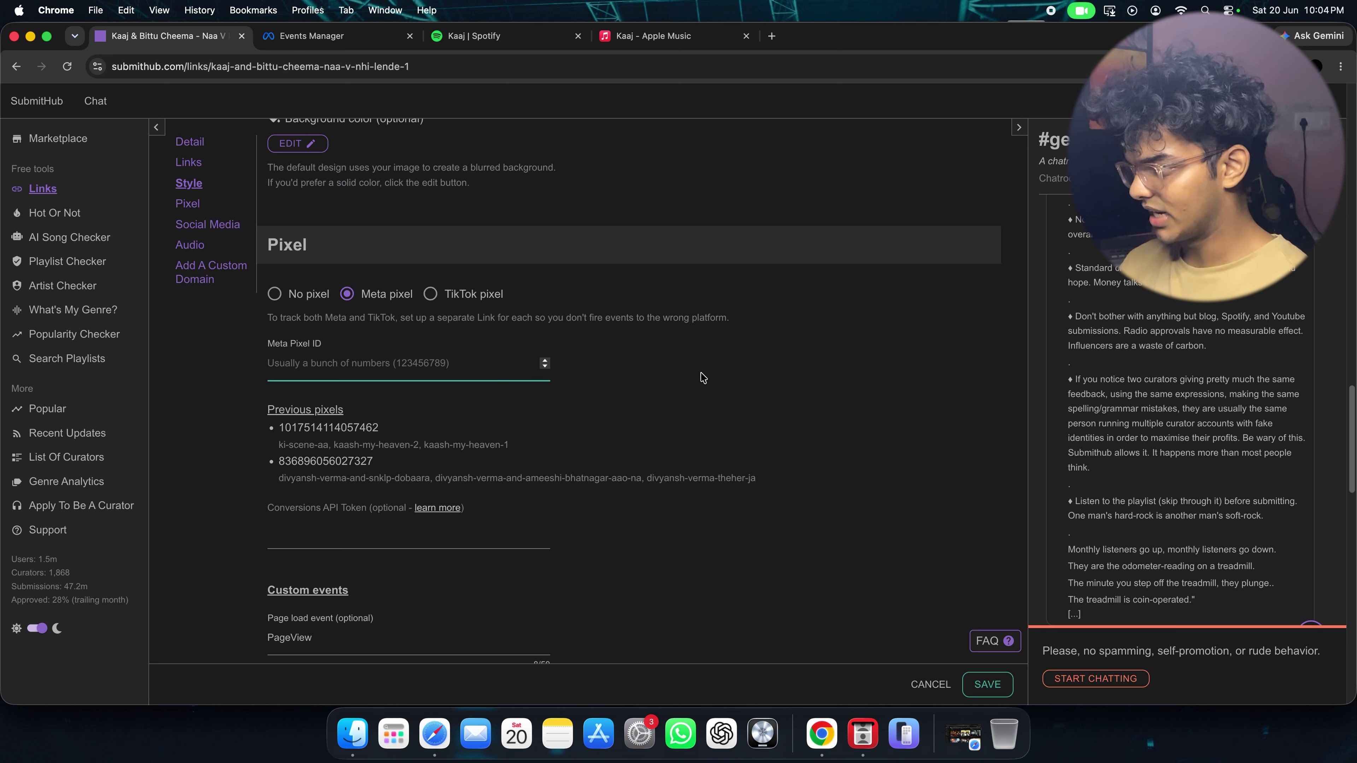
key(super+v)
click(713, 383)
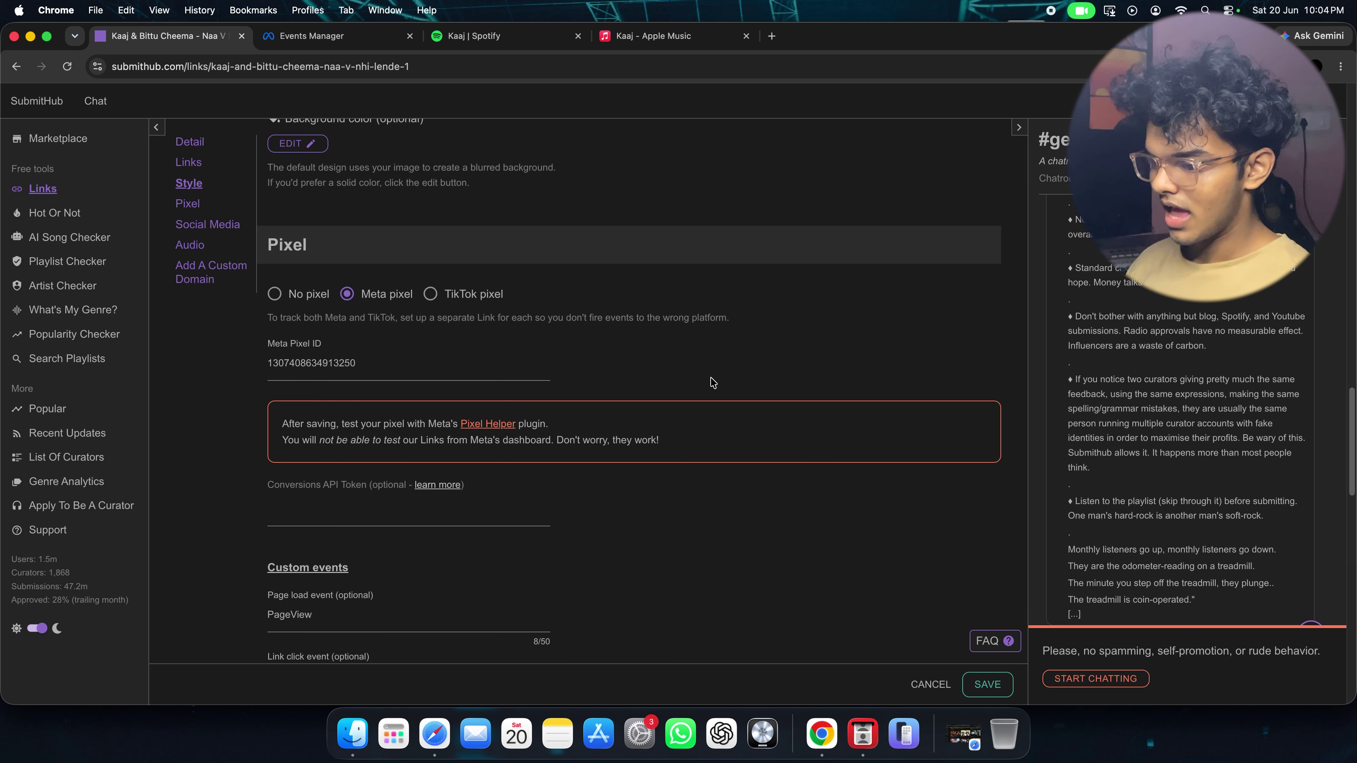
click(990, 685)
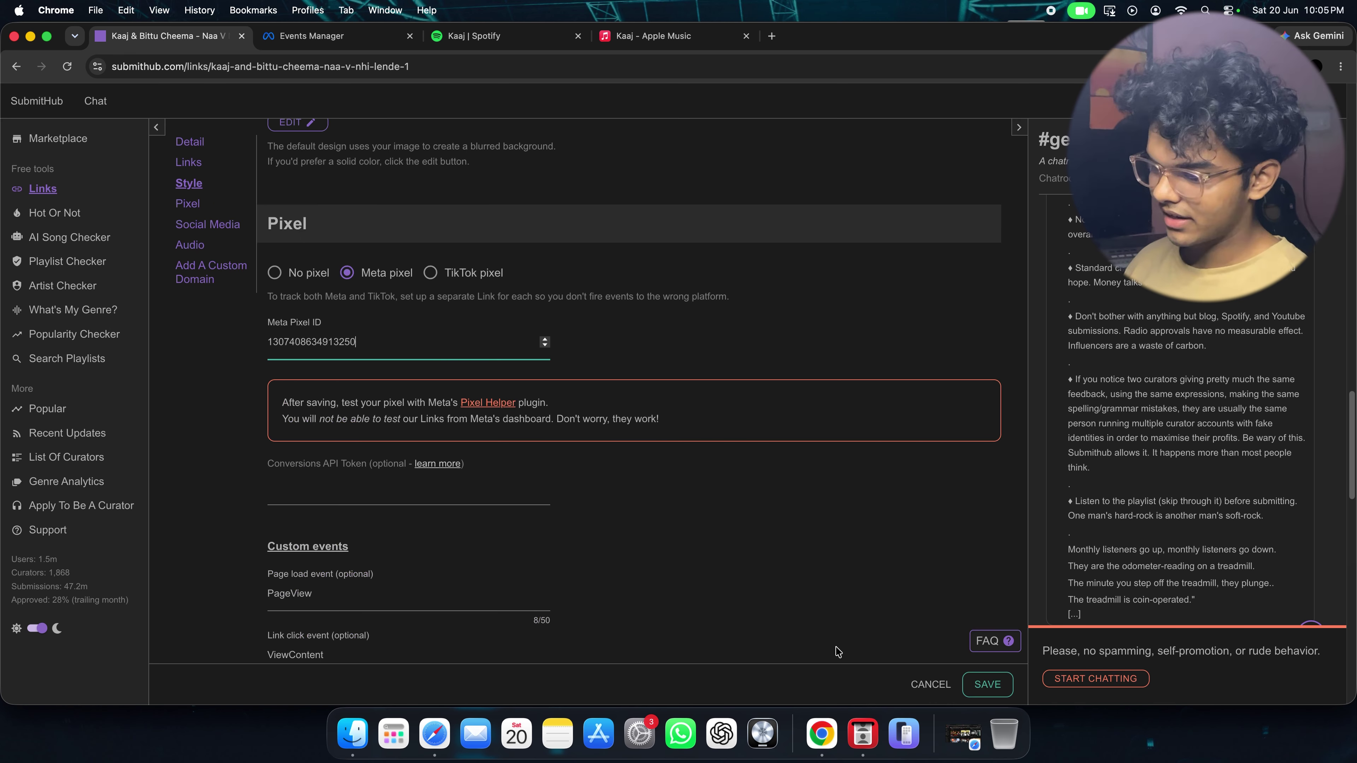
click(983, 688)
Copy the public SubmitHub link address and open the test events of the Kaaj - Dhunlabs dataset in Events Manager
scroll(587, 275, down, 2)
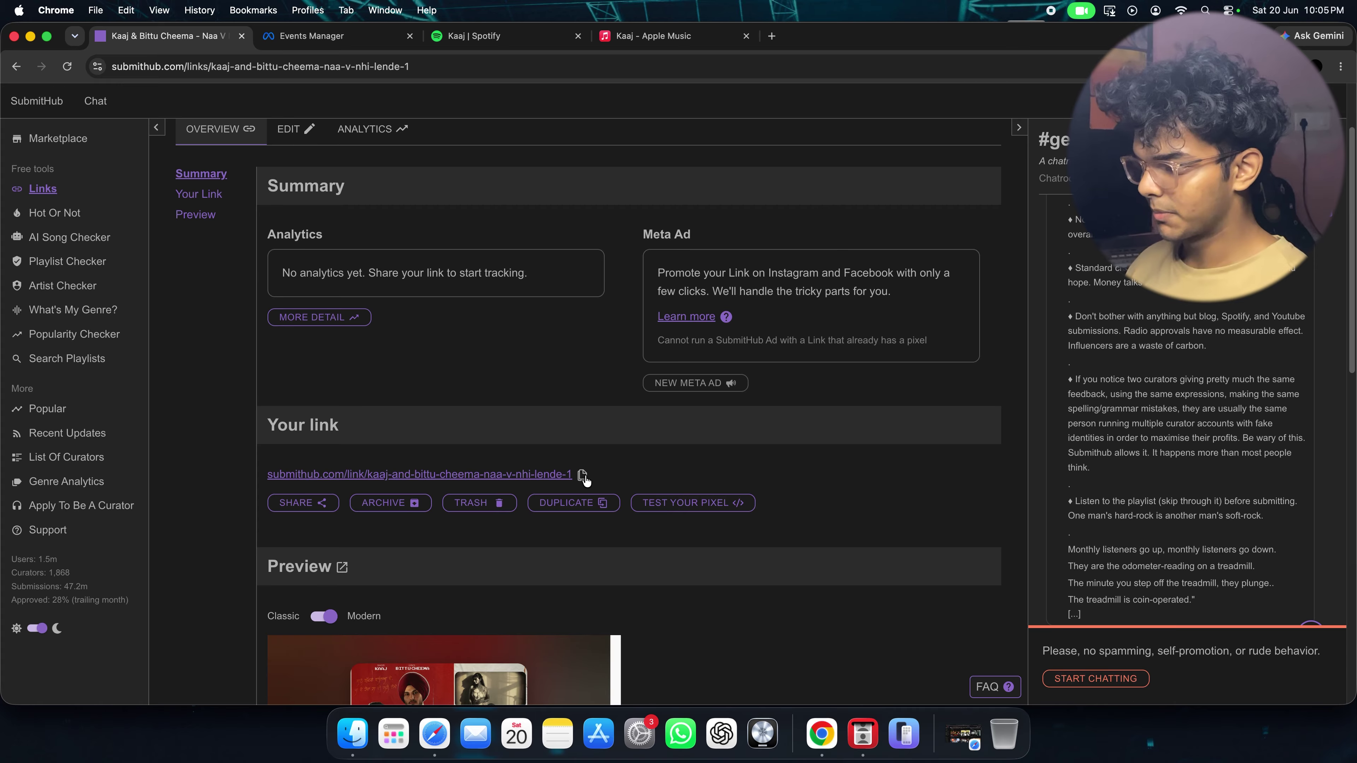
click(352, 35)
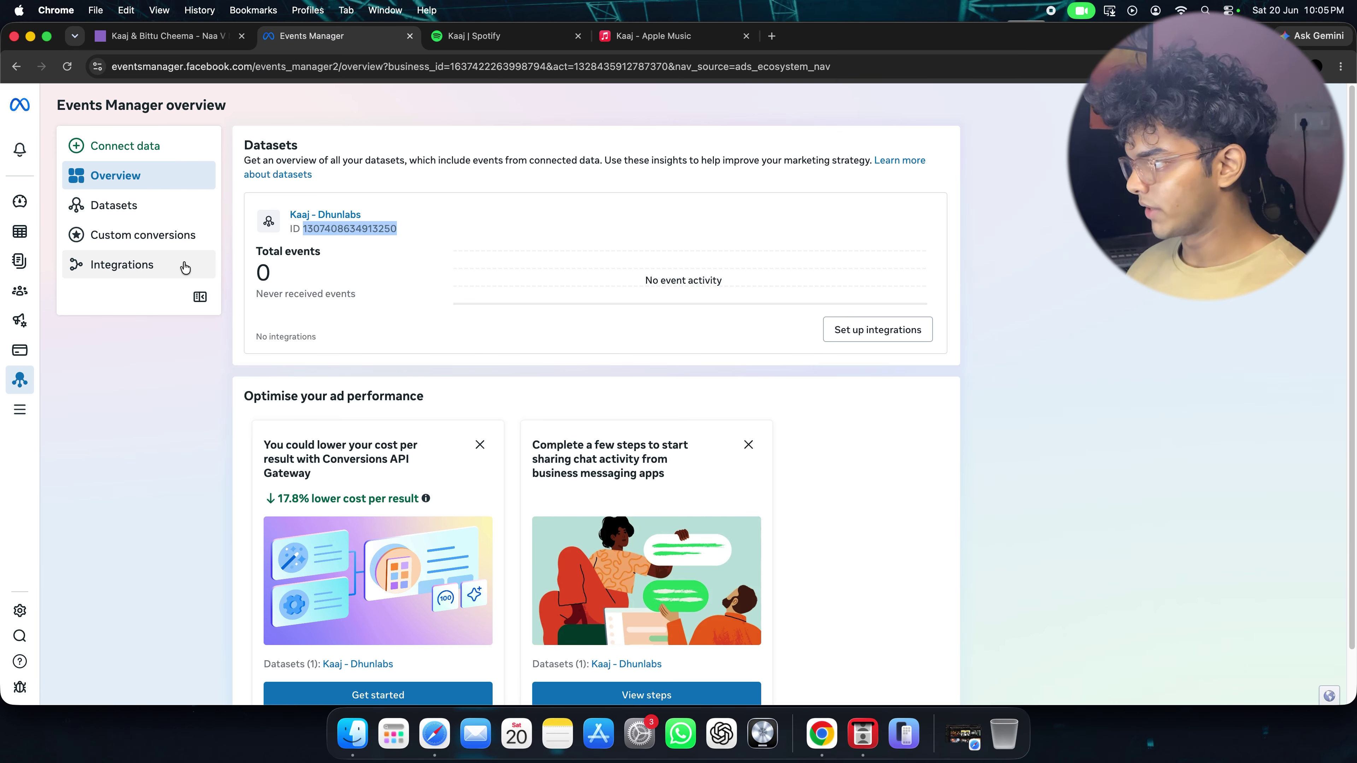
click(149, 216)
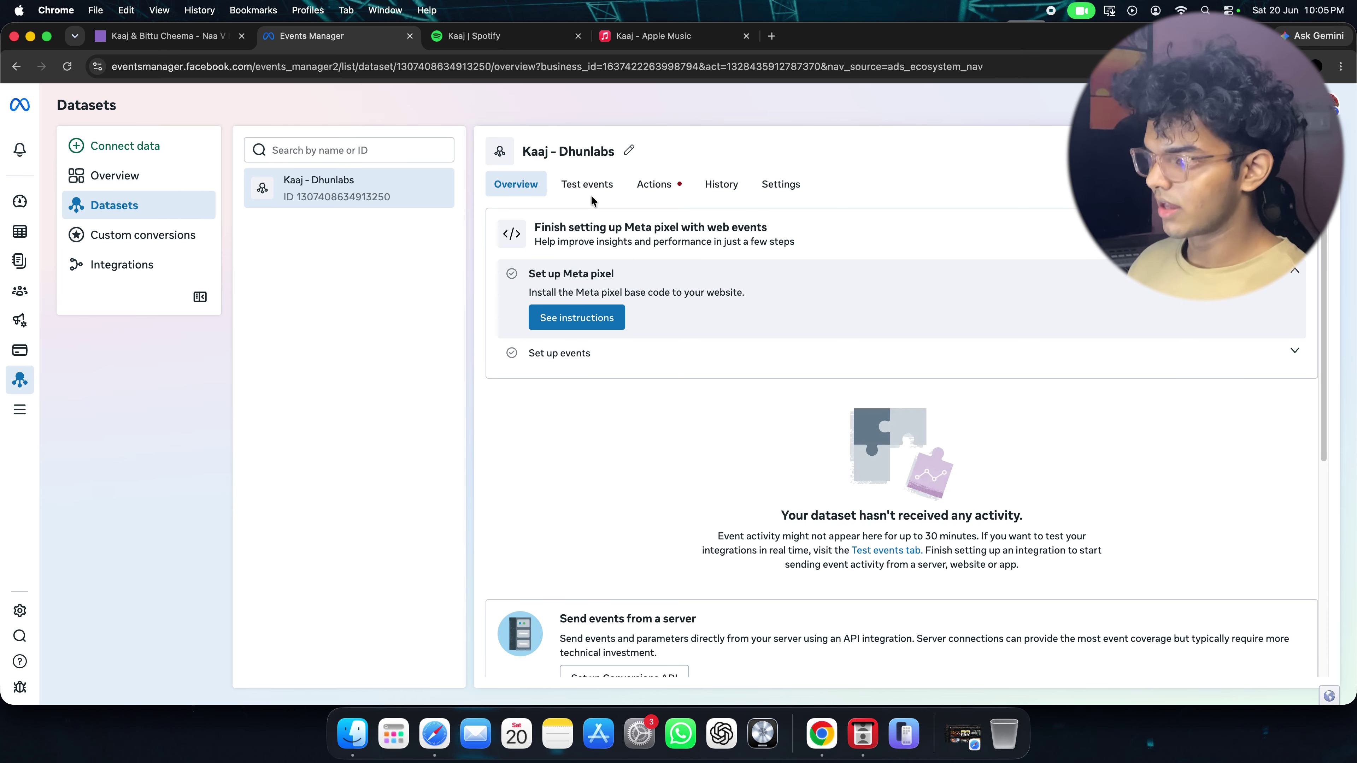
click(587, 184)
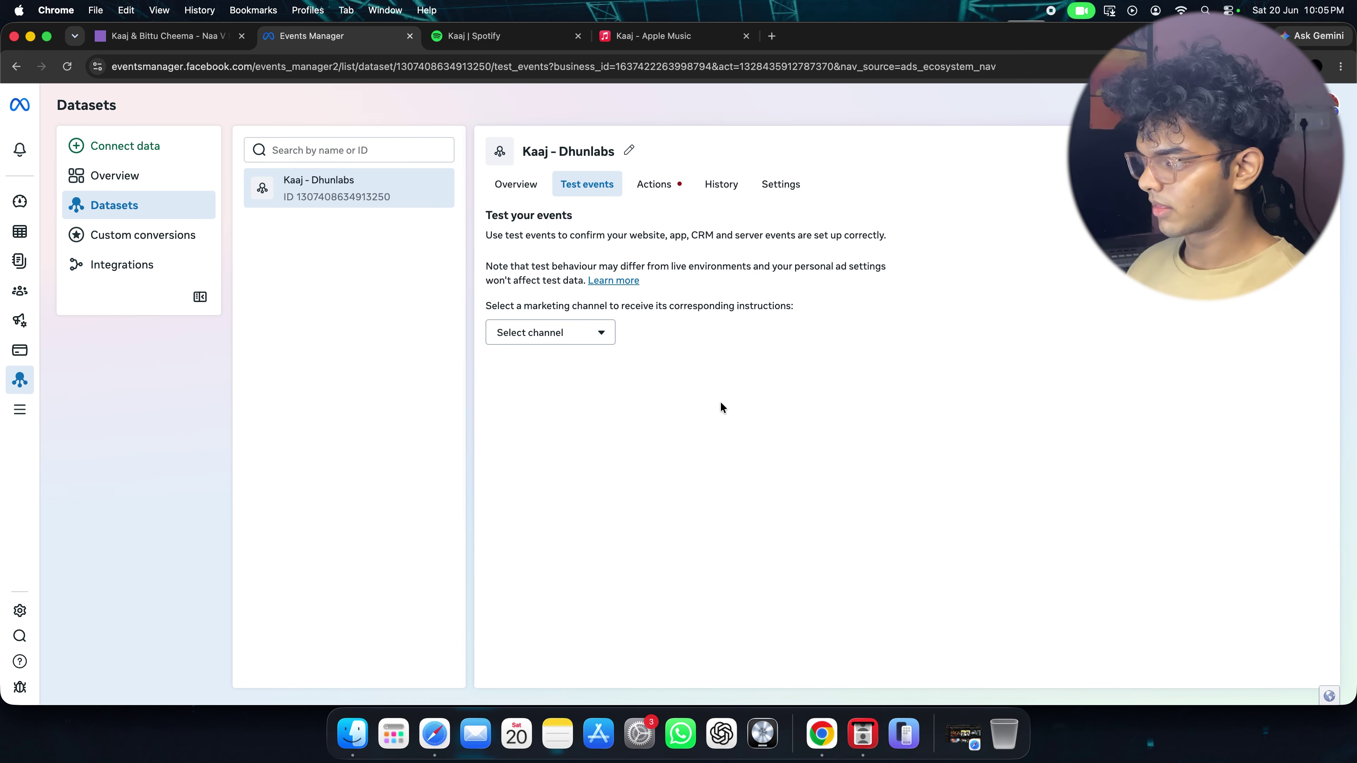
click(558, 333)
click(551, 368)
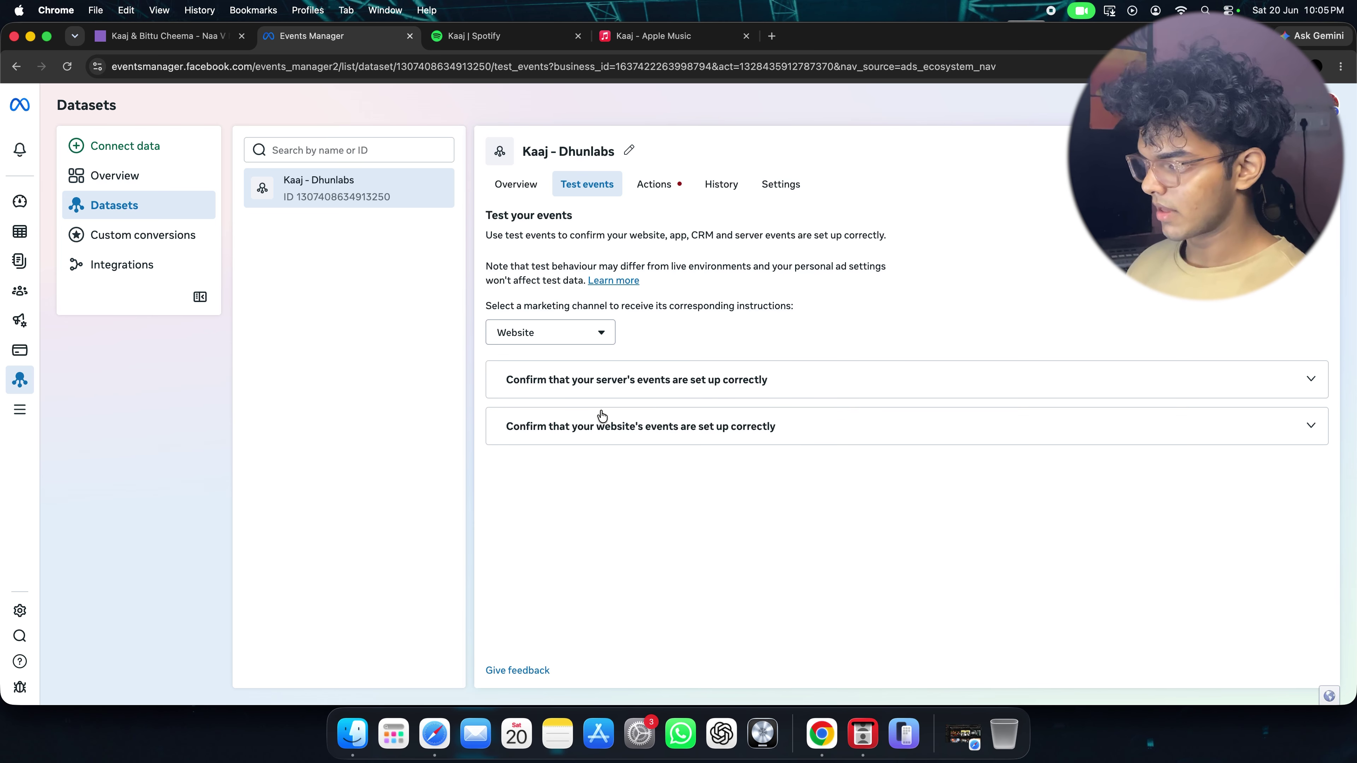
click(601, 423)
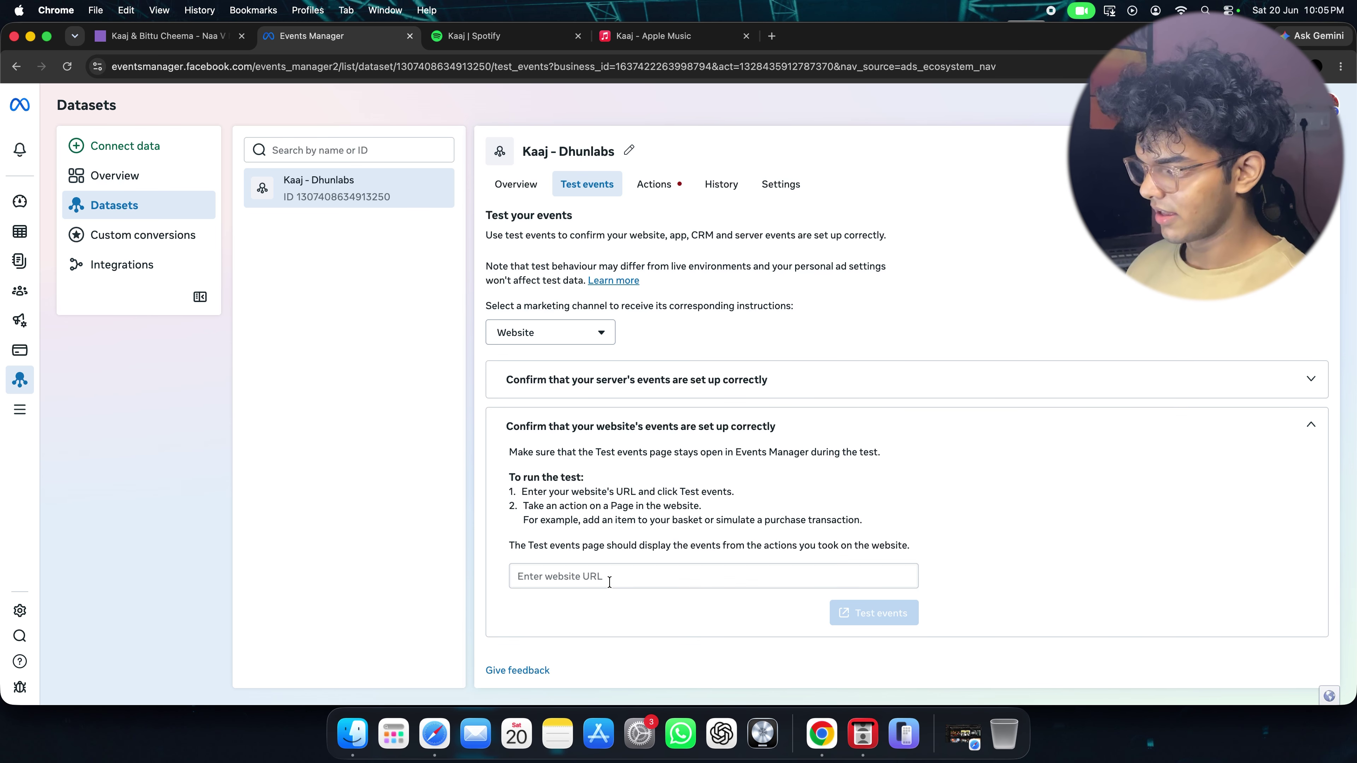
click(609, 578)
text(https://www.submithub.com/link/kaaj-and-bittu-cheema-naa-v-nhi-lende-1)
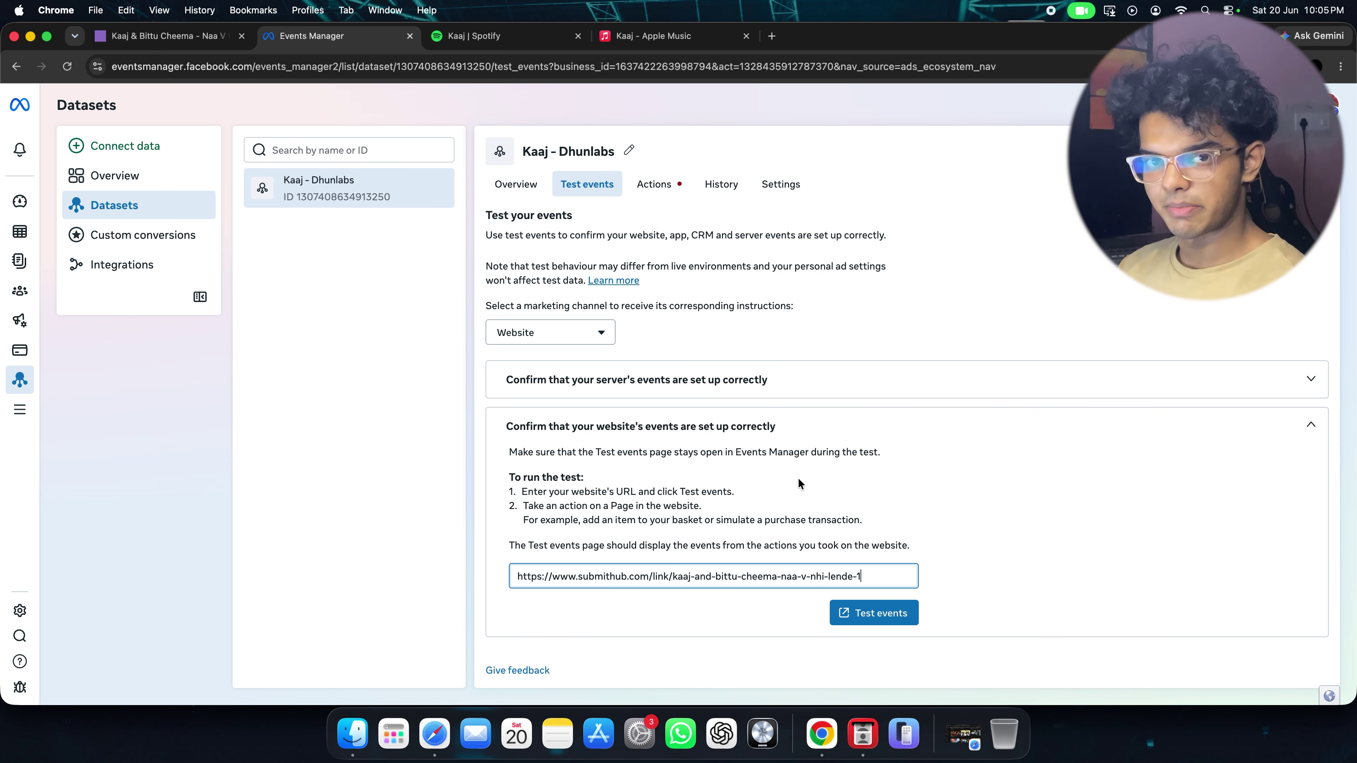
click(895, 621)
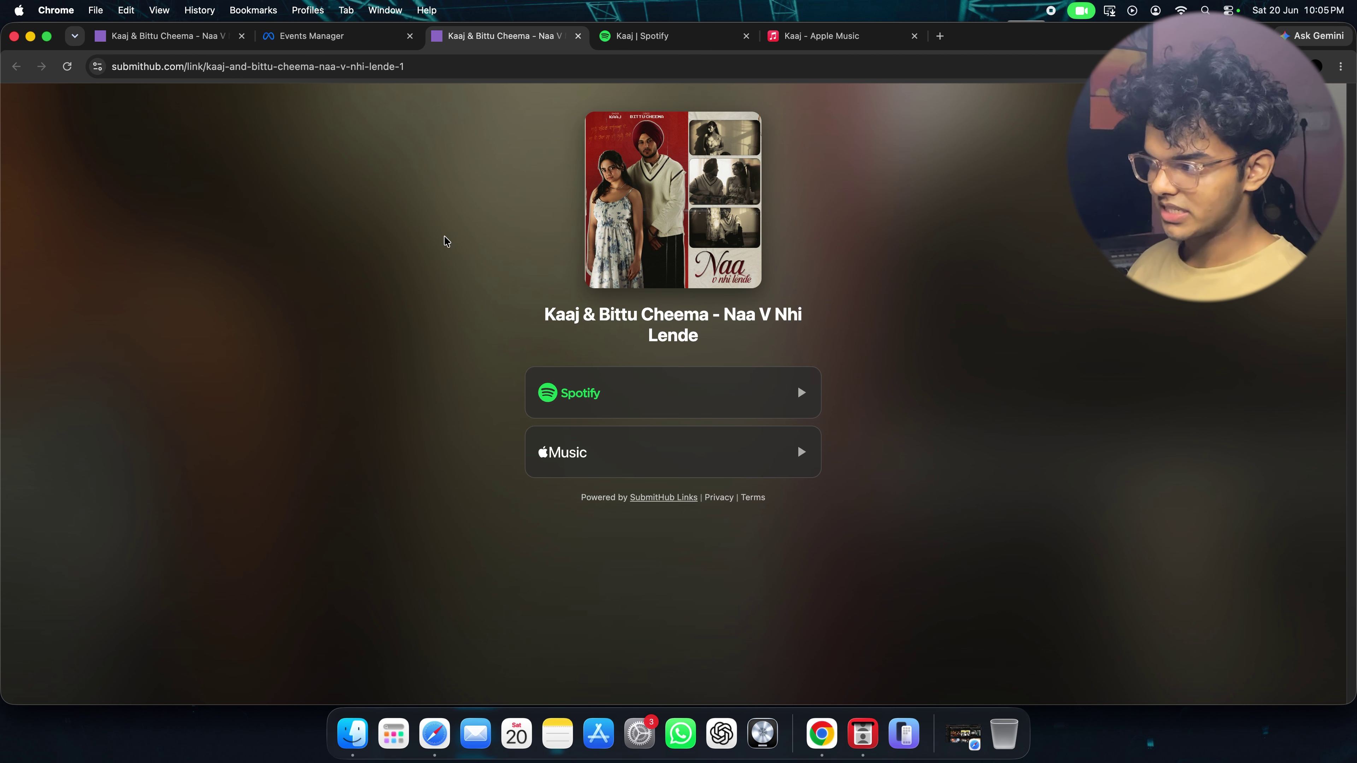
click(330, 39)
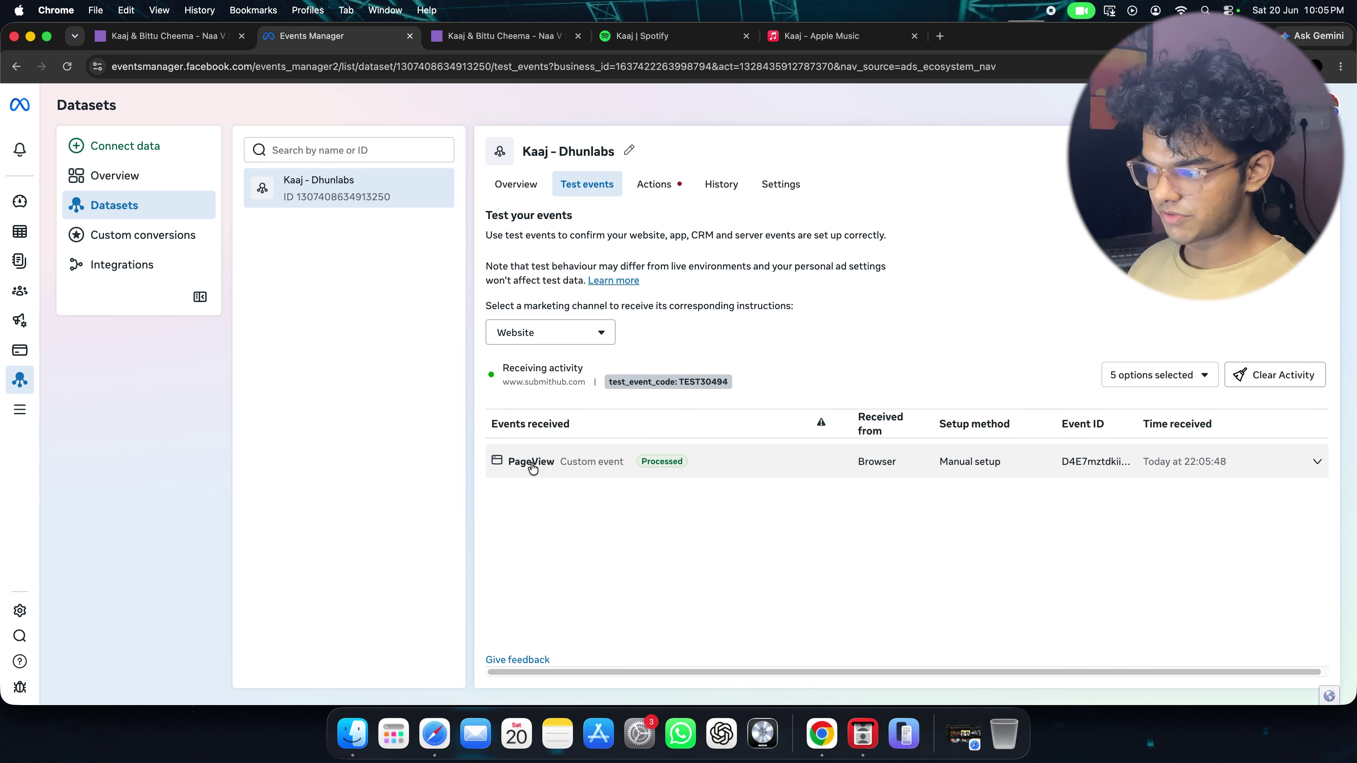
Follow the smart link's Spotify link, decline opening the Spotify app, and return to Events Manager to check the received test events
click(502, 35)
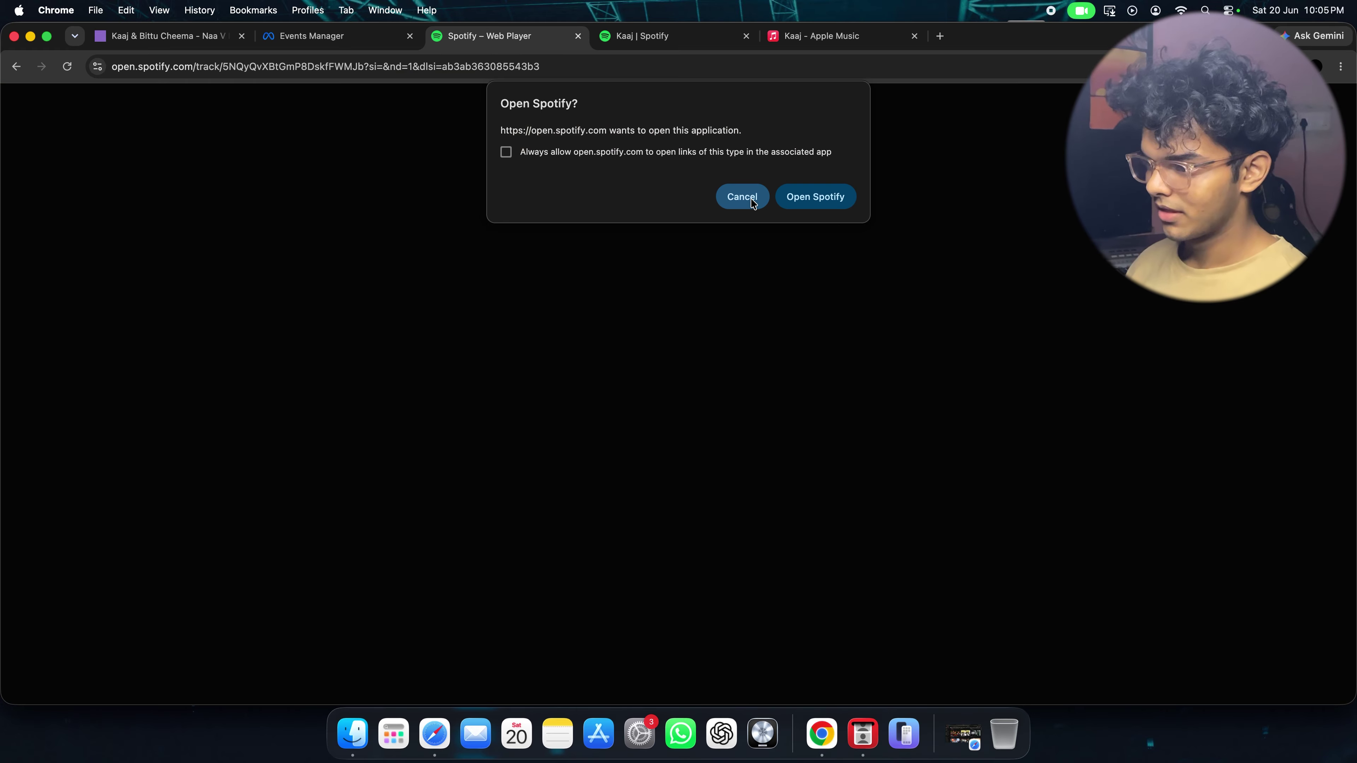
click(750, 199)
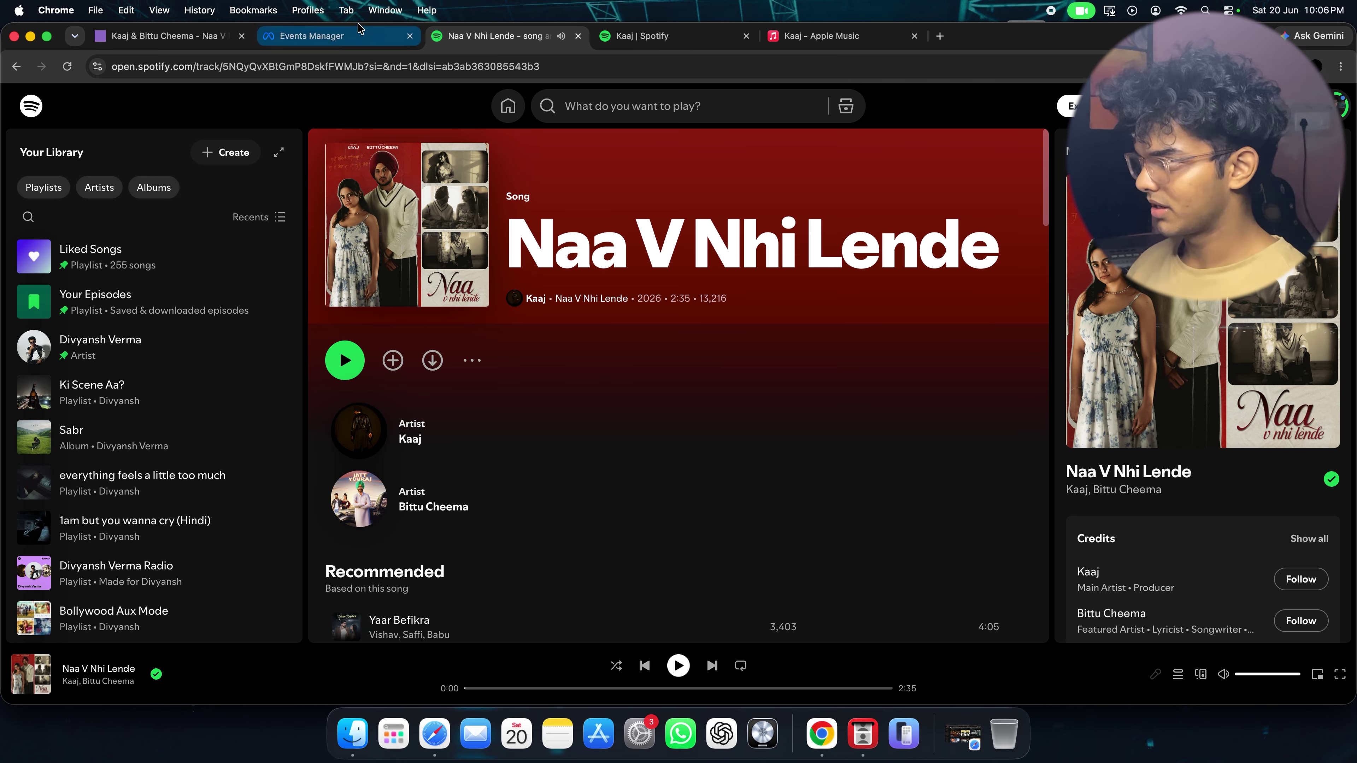
click(320, 35)
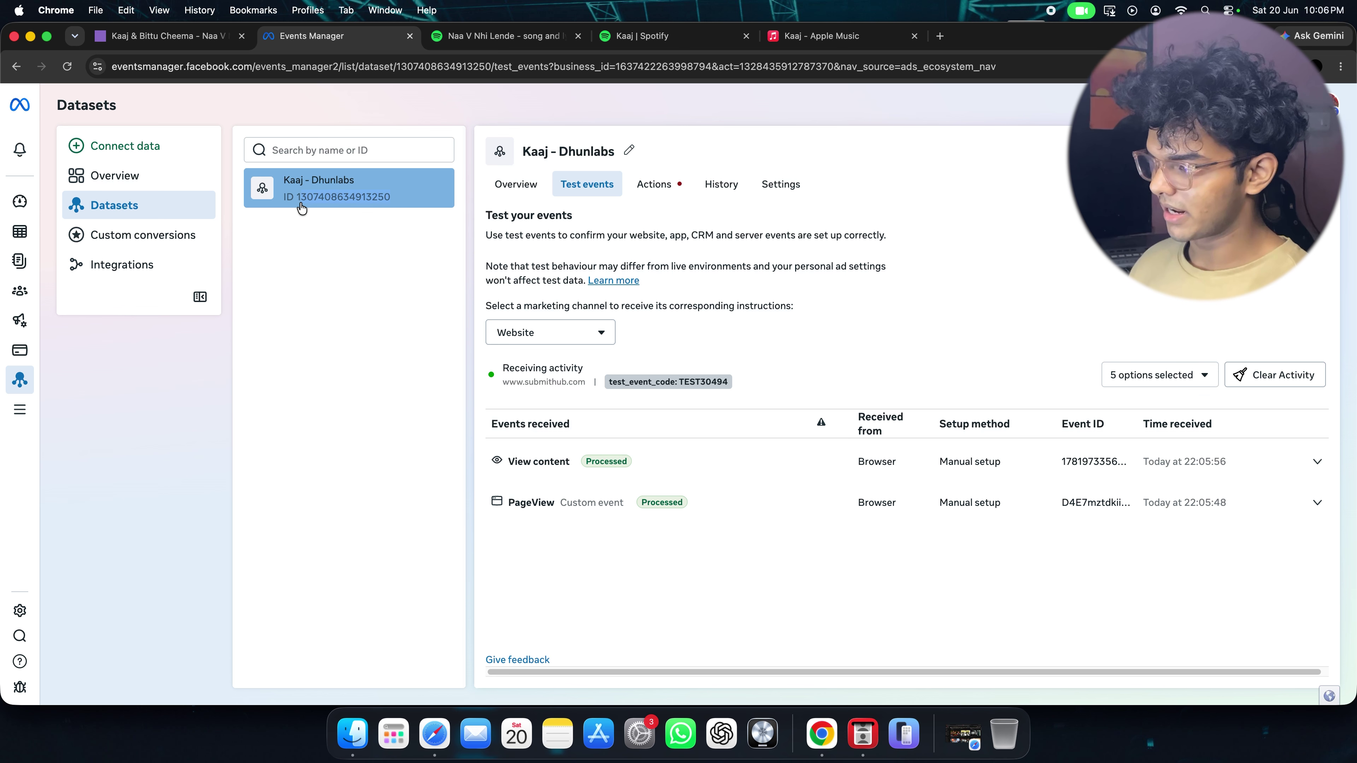
Select the ID of the Kaaj - Dhunlabs dataset and switch to the SubmitHub editor of the Naa V Nhi Lende link
double_click(300, 203)
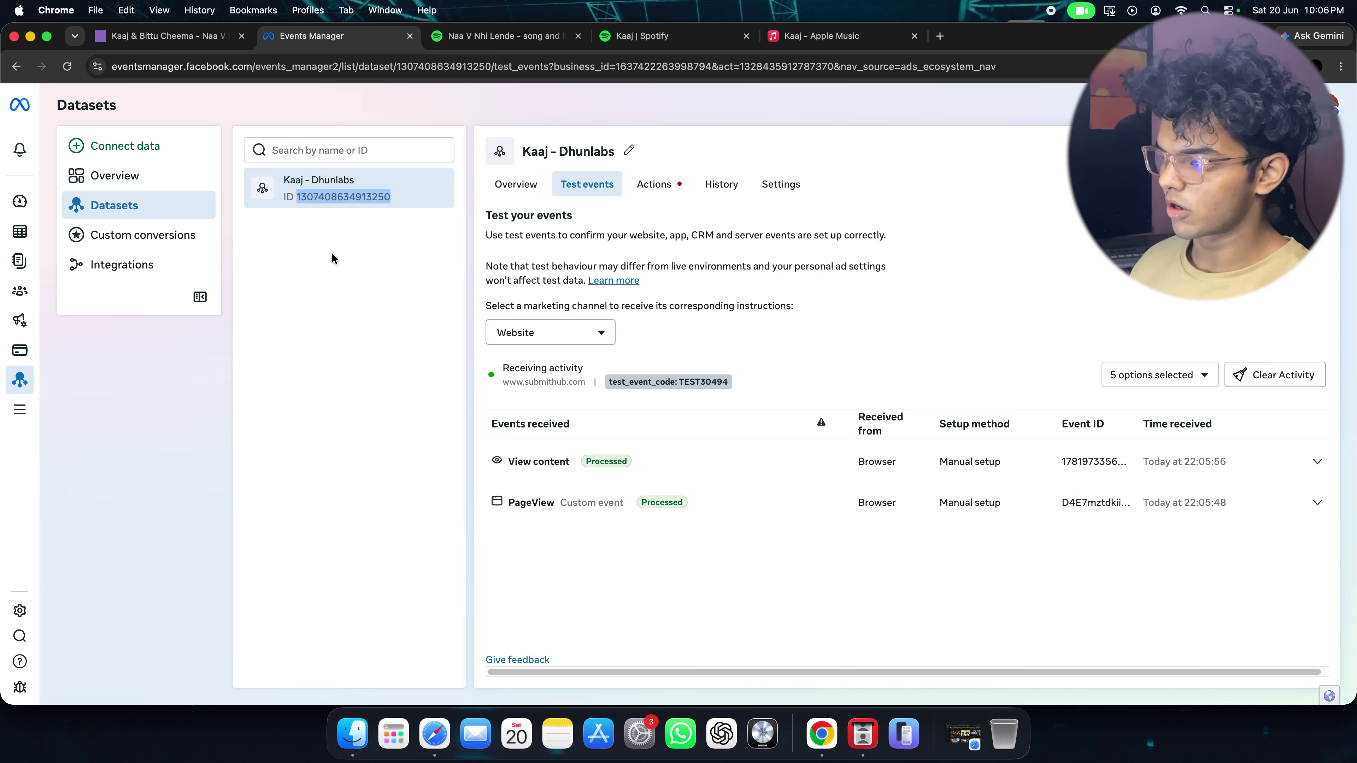
scroll(604, 439, down, 5)
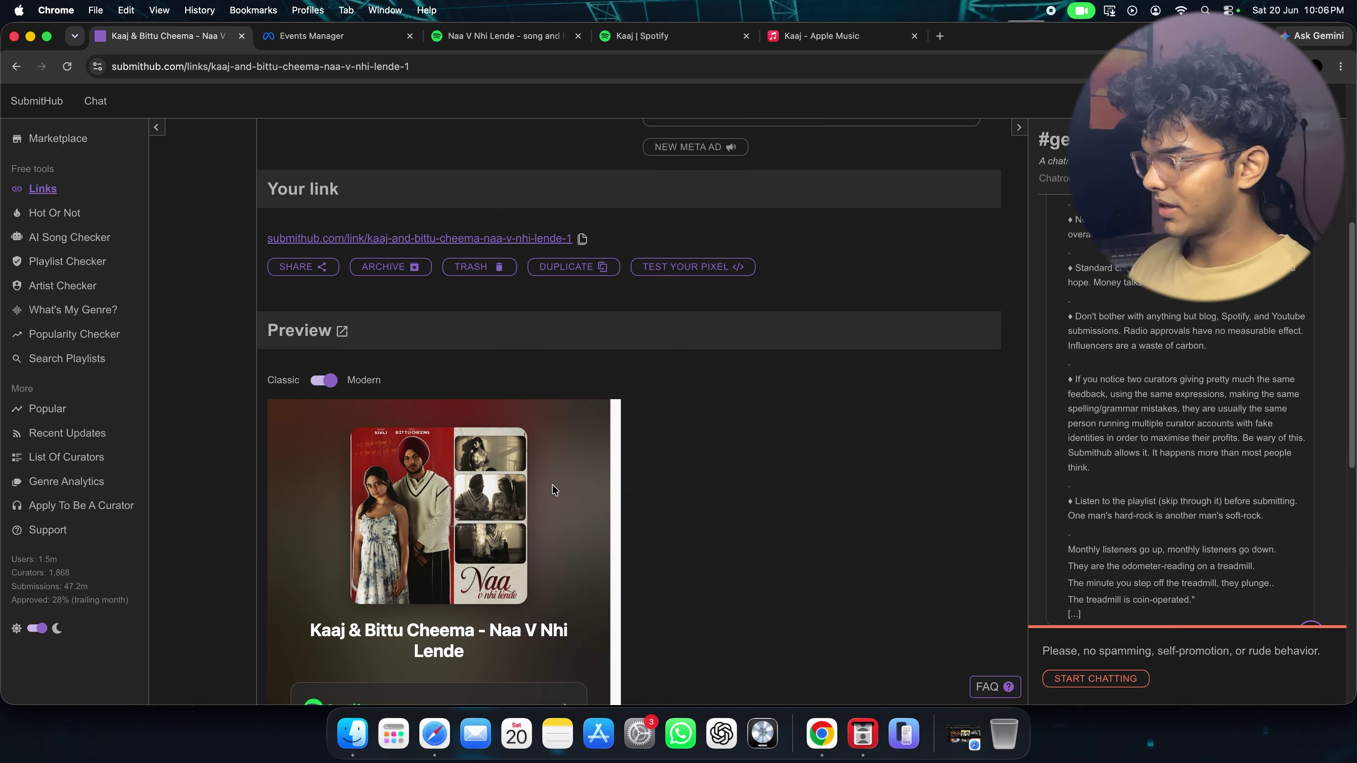
scroll(552, 483, up, 7)
Turn on the simple link option for the Apple Music link, review the Meta Pixel ID setting and return to the dataset's test events
click(289, 248)
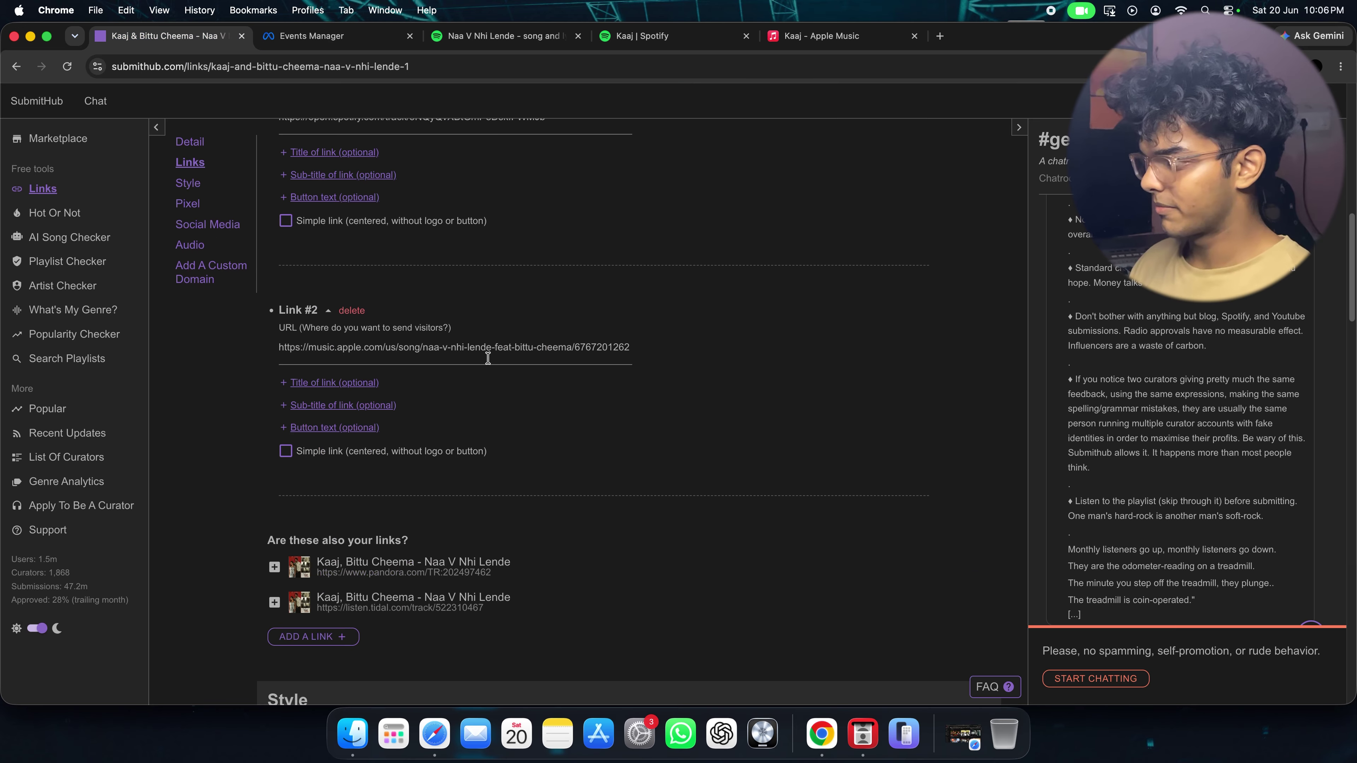
click(488, 354)
scroll(709, 425, down, 1)
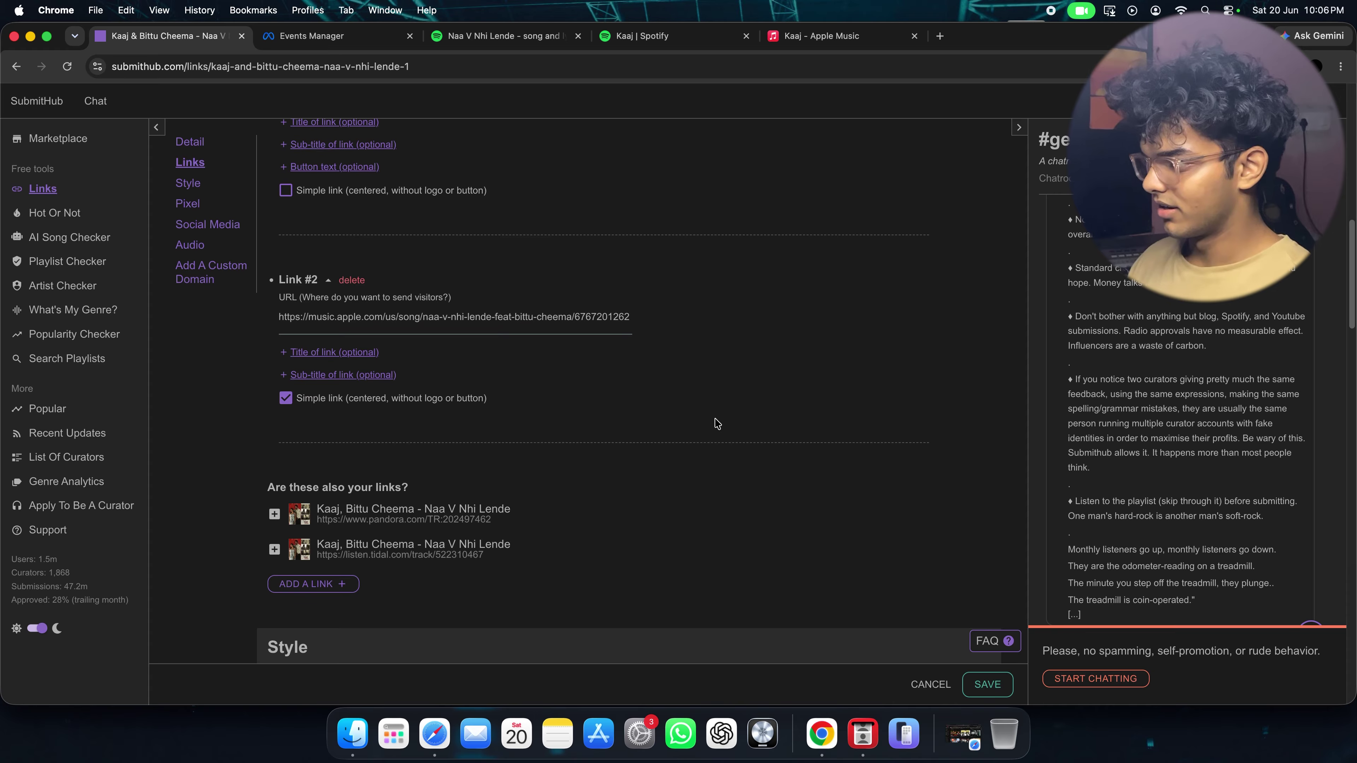
scroll(718, 425, down, 5)
scroll(542, 497, down, 10)
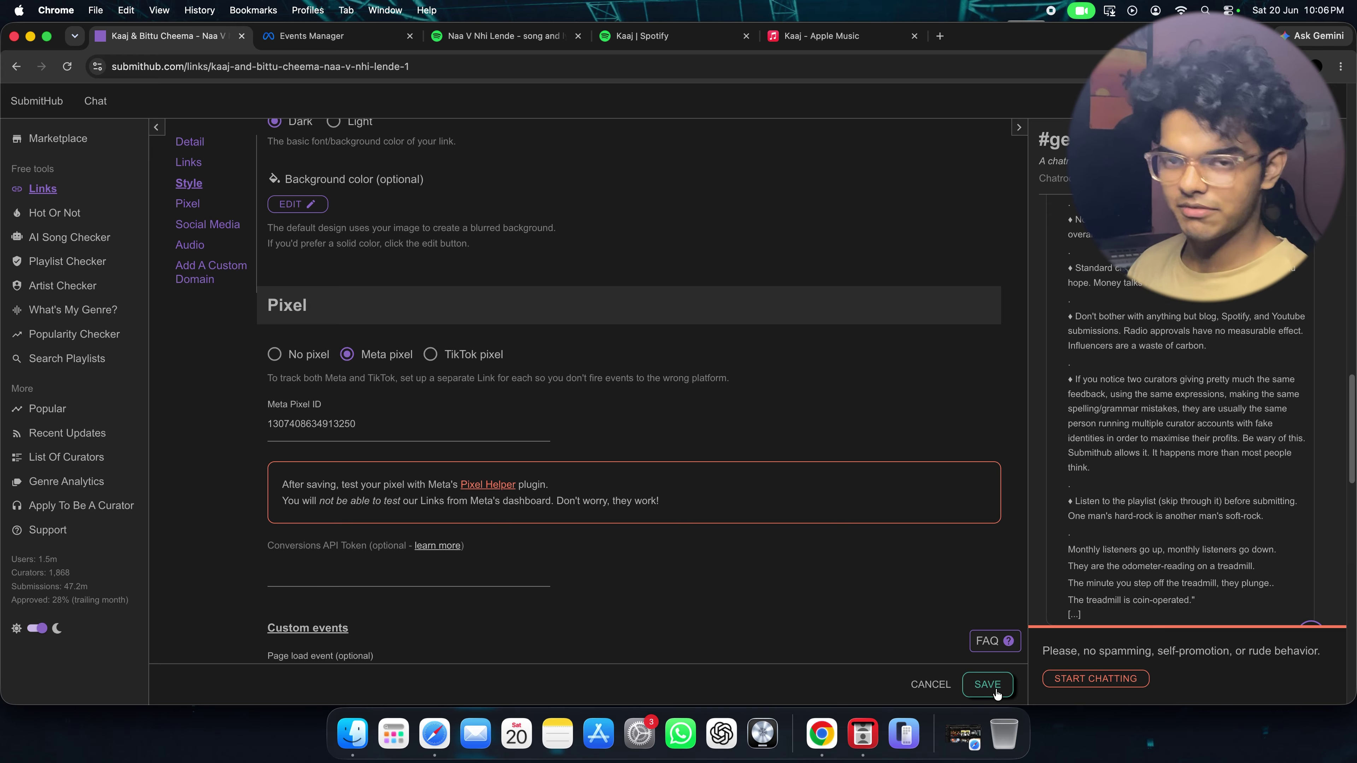
click(378, 41)
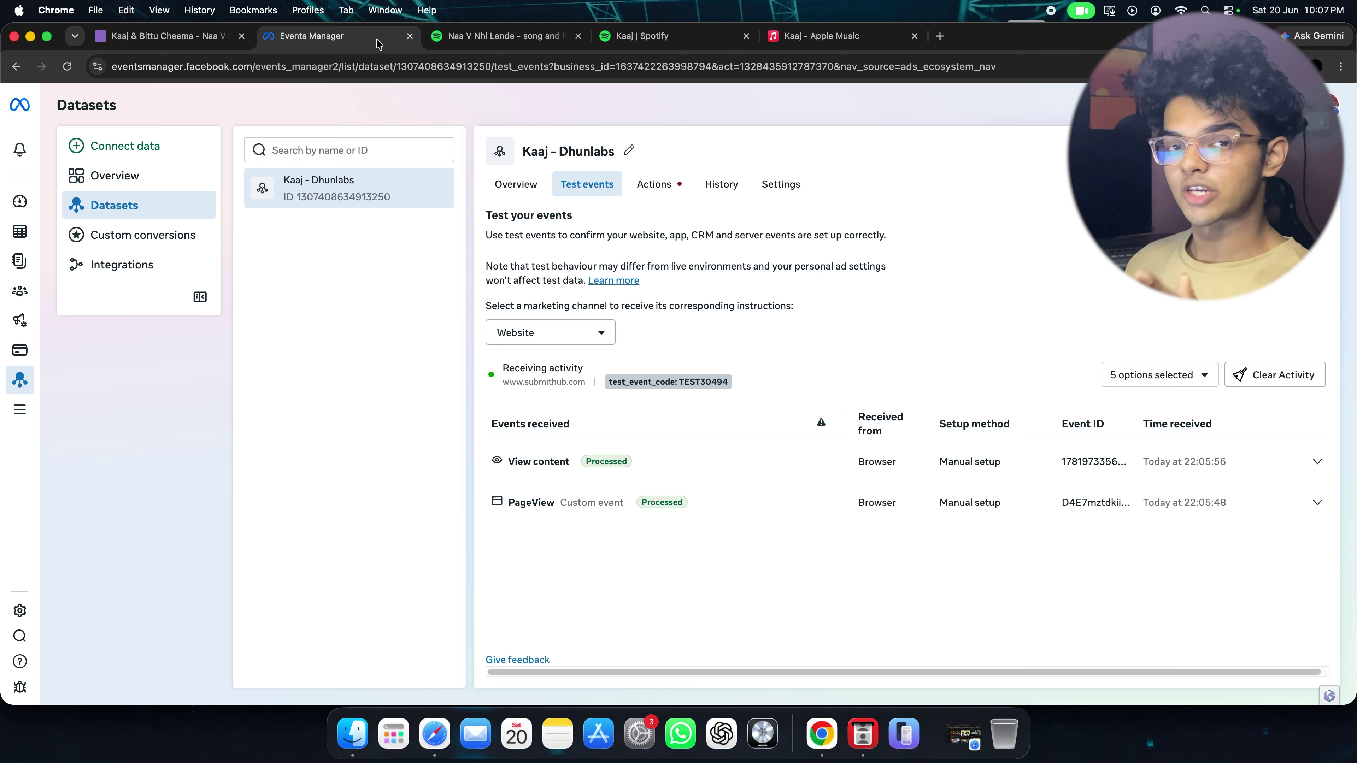